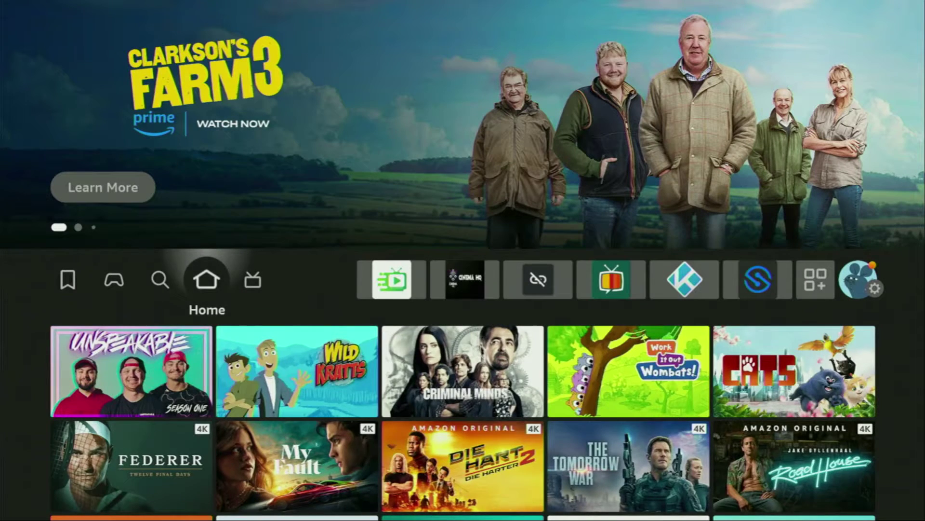
# - Search for 'Do' on the Find page and pick the Downloader suggestion
pyautogui.press('Left')
pyautogui.press('Down')
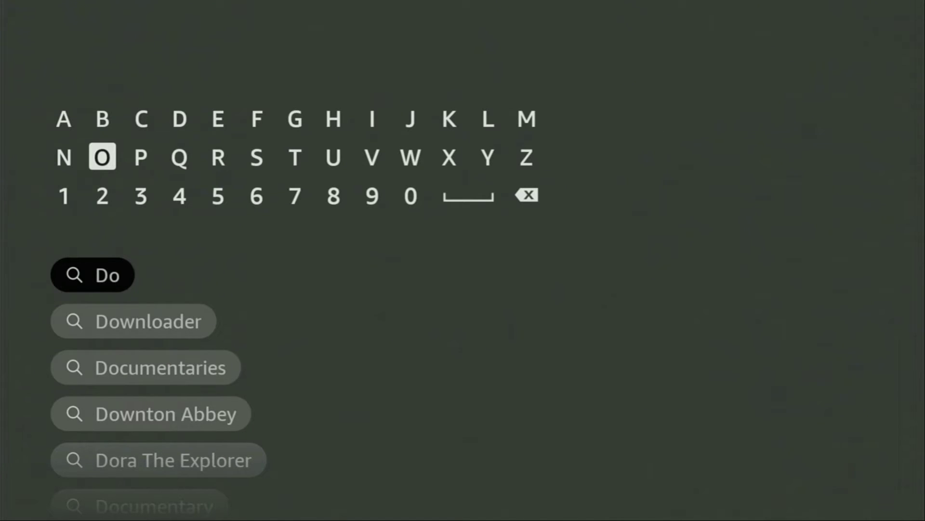
pyautogui.press('Down')
pyautogui.press('Down')
pyautogui.press('Down')
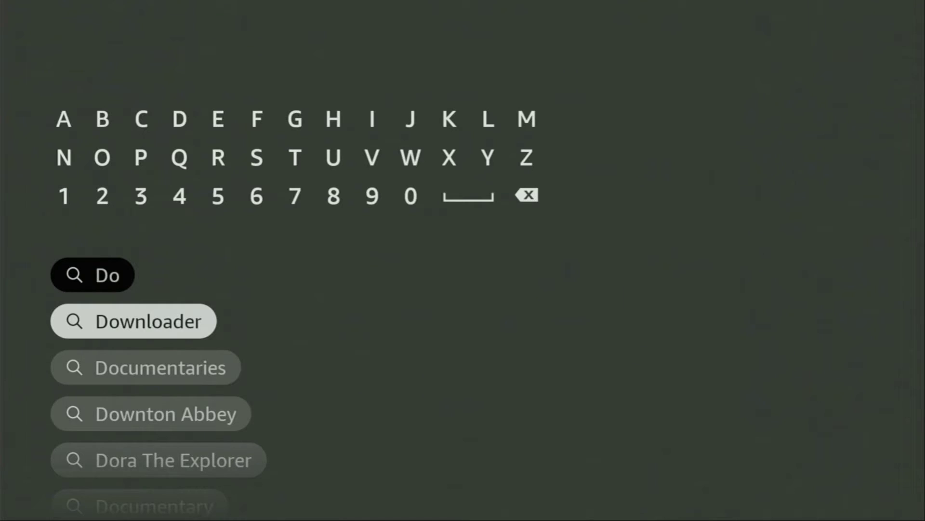
pyautogui.press('Return')
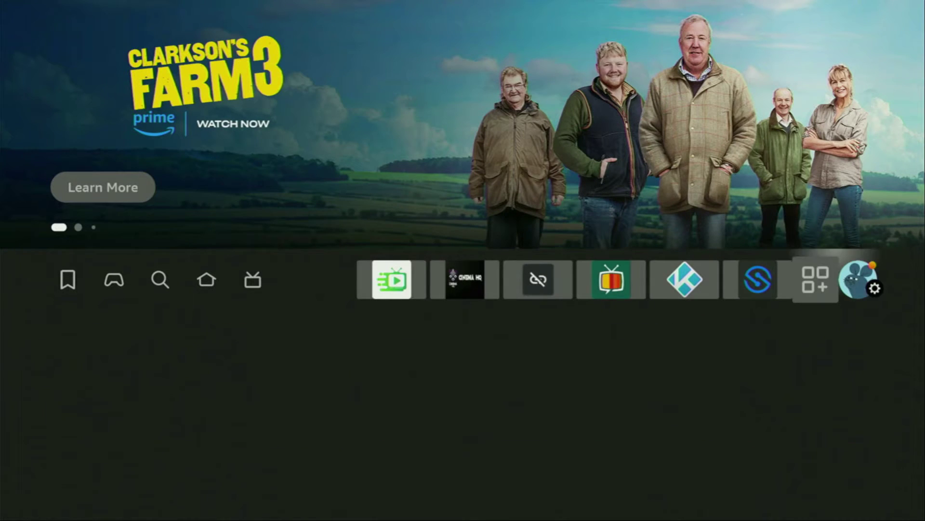
# - Go from Home to the Settings gear and enter My Fire TV
pyautogui.press('Down')
pyautogui.press('Down')
pyautogui.press('Down')
pyautogui.press('Right')
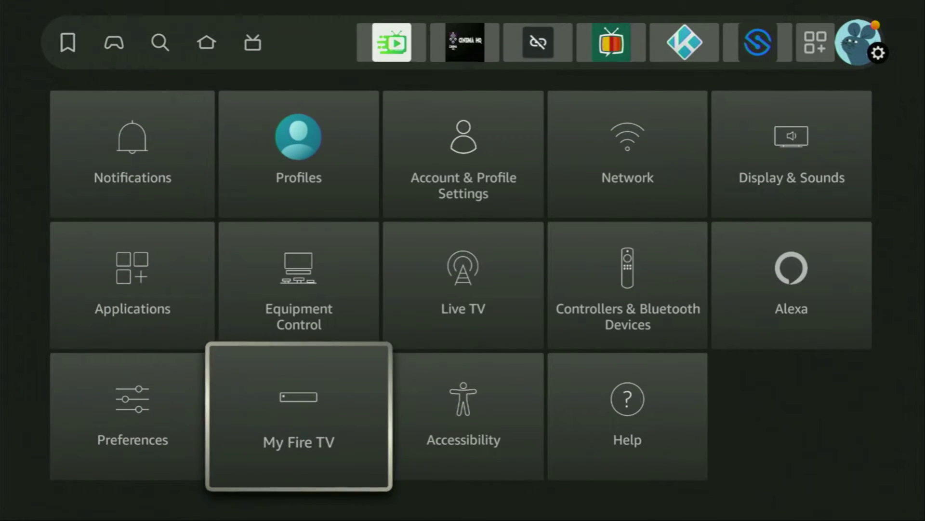
pyautogui.press('Return')
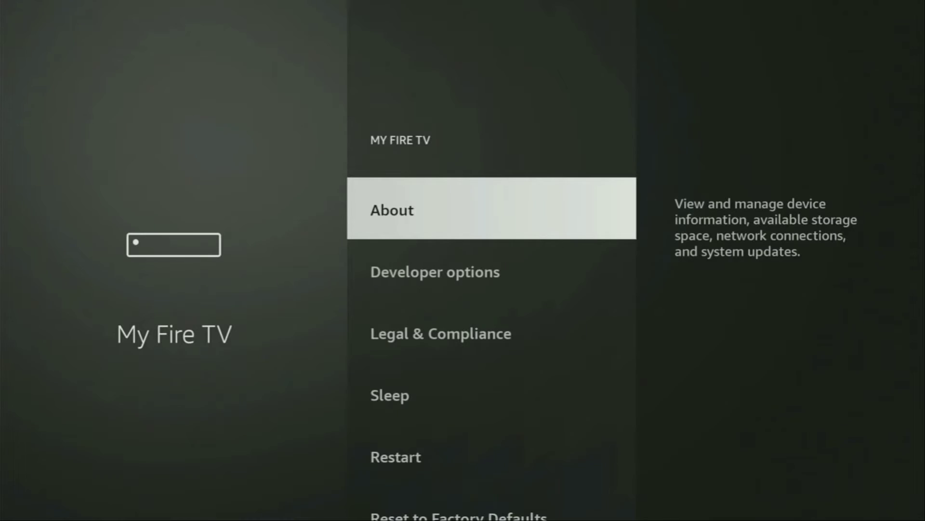
pyautogui.press('Down')
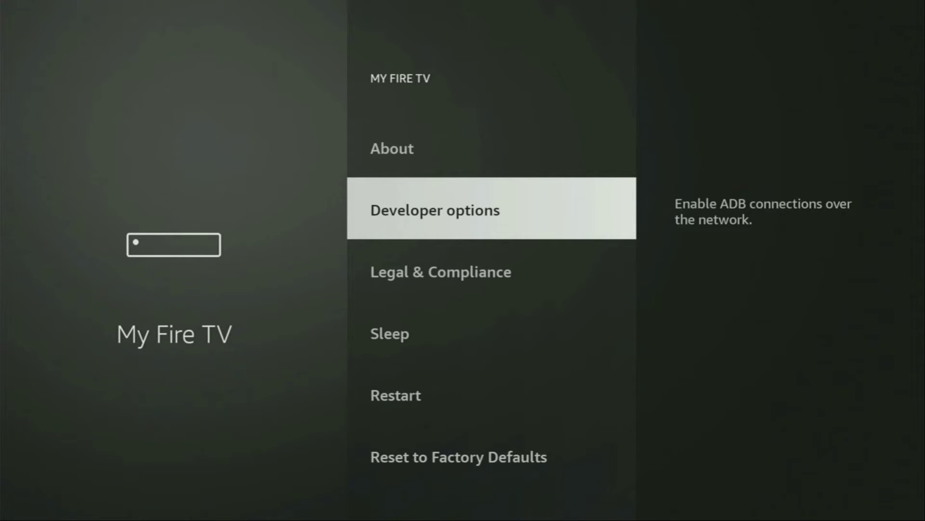
# - Select the device name in About to confirm developer mode, then return to Developer options
pyautogui.press('Up')
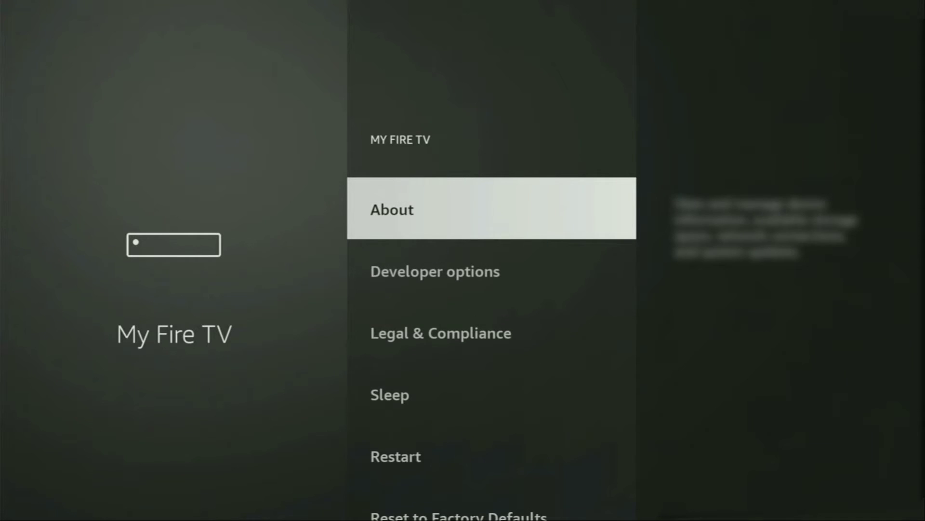
pyautogui.press('Return')
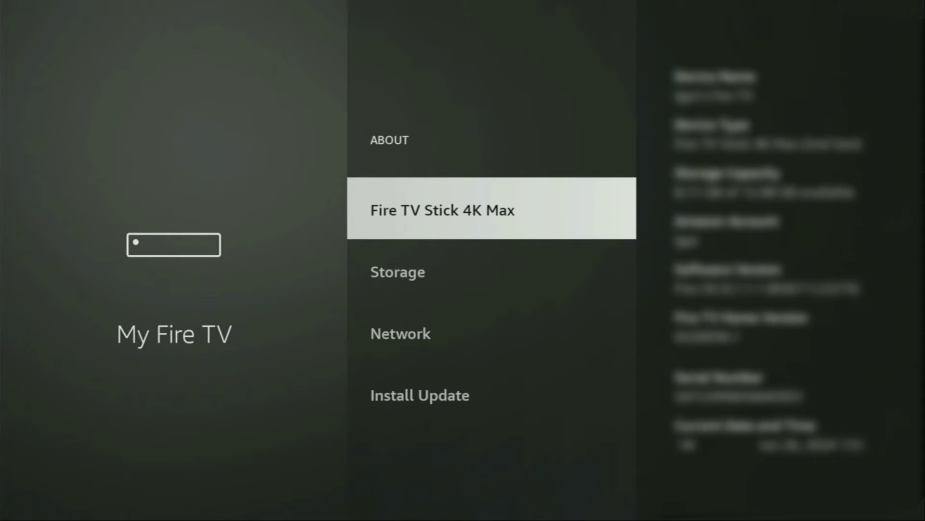
pyautogui.press('Return')
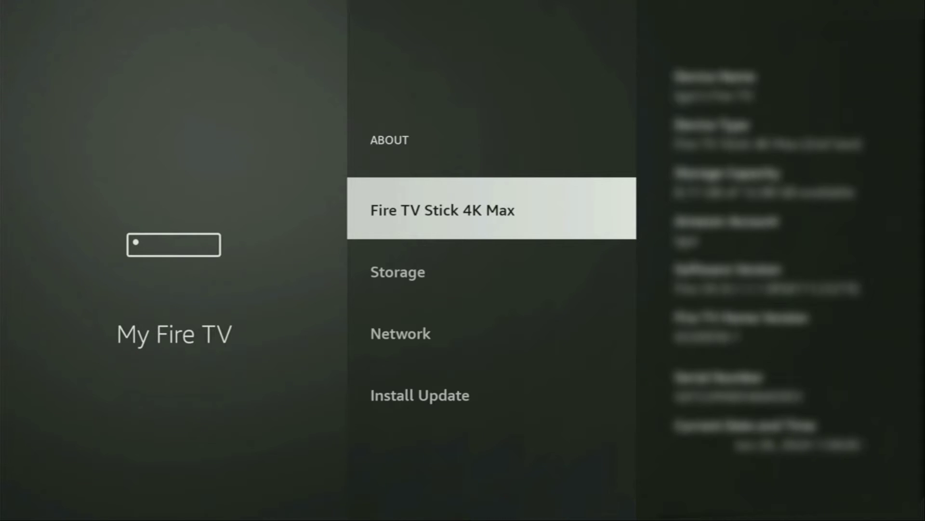
pyautogui.press('Escape')
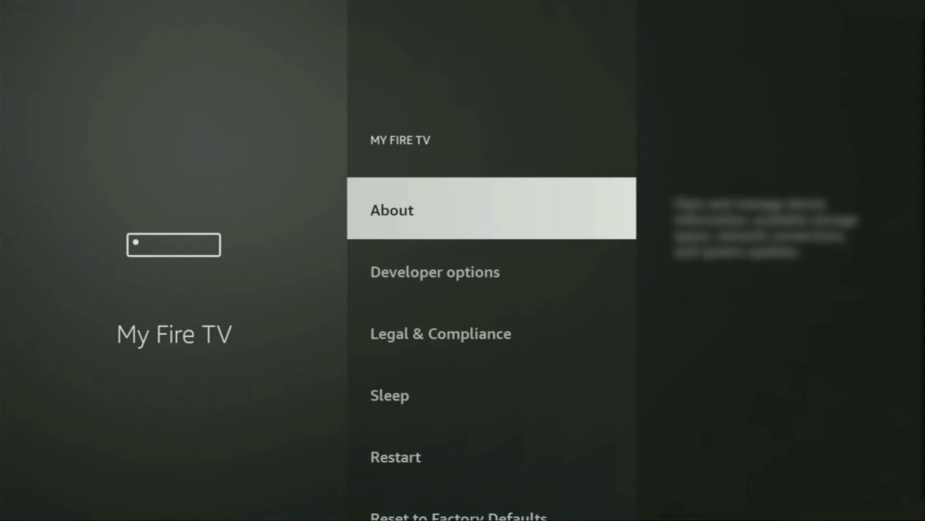
pyautogui.press('Down')
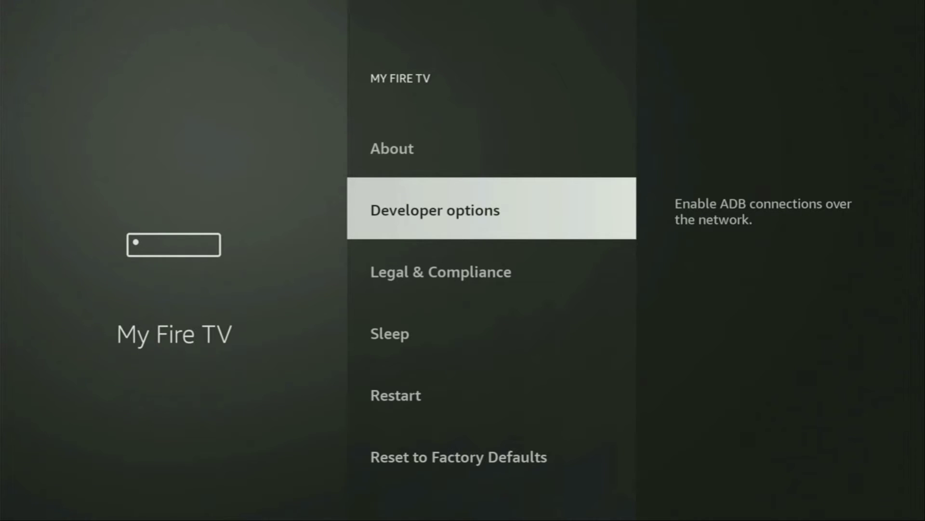
# - Turn Install unknown apps ON for Downloader in Developer options
pyautogui.press('Return')
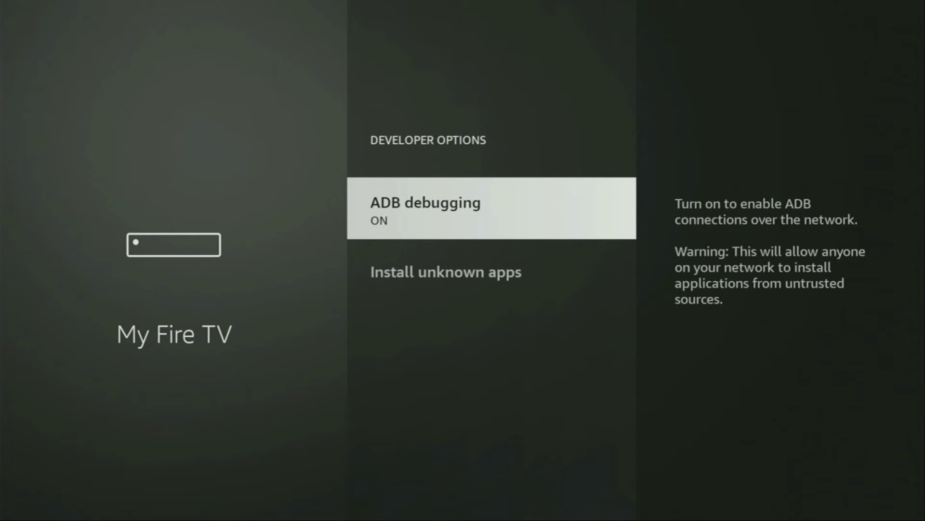
pyautogui.press('Return')
pyautogui.press('Down')
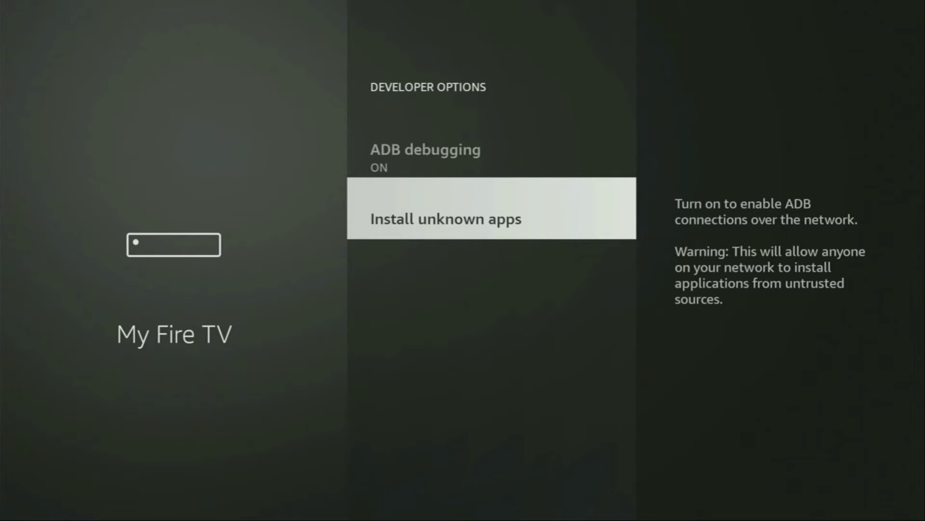
pyautogui.press('Return')
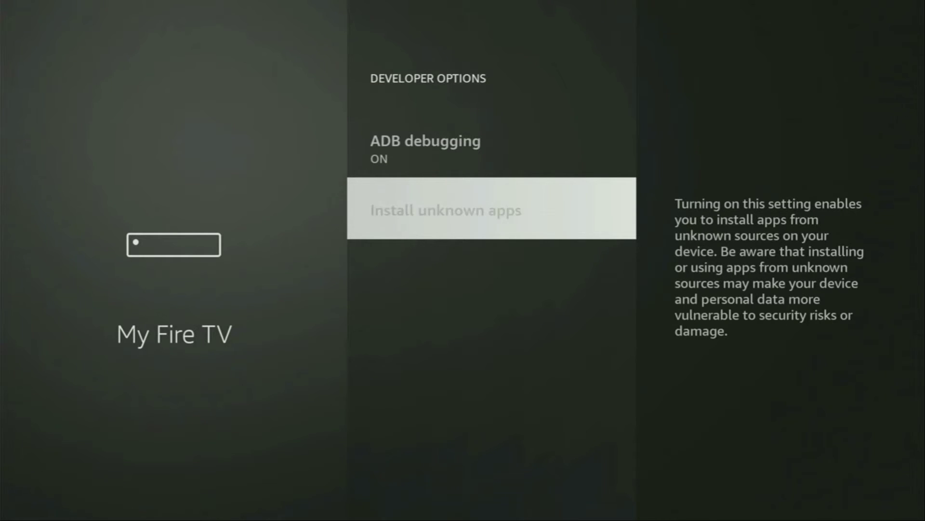
pyautogui.press('Down')
pyautogui.press('Down')
pyautogui.press('Down')
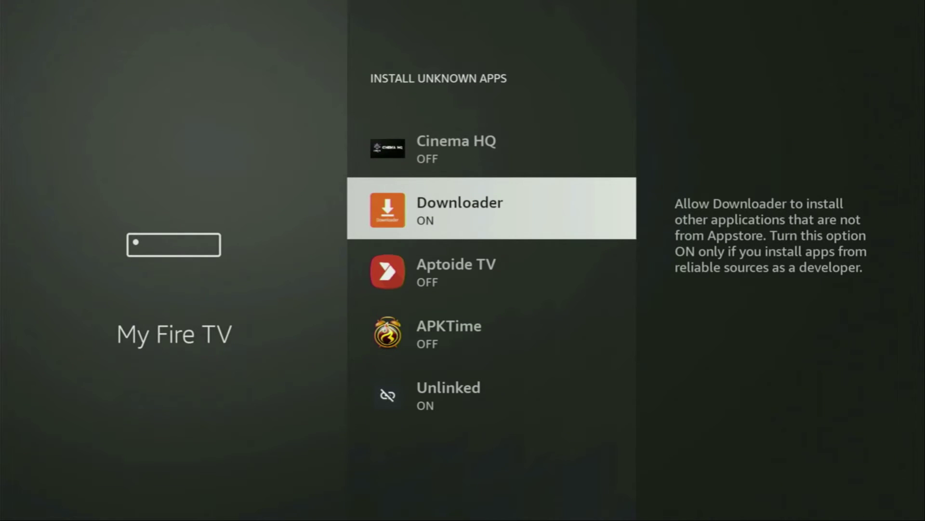
pyautogui.press('Return')
pyautogui.press('Return')
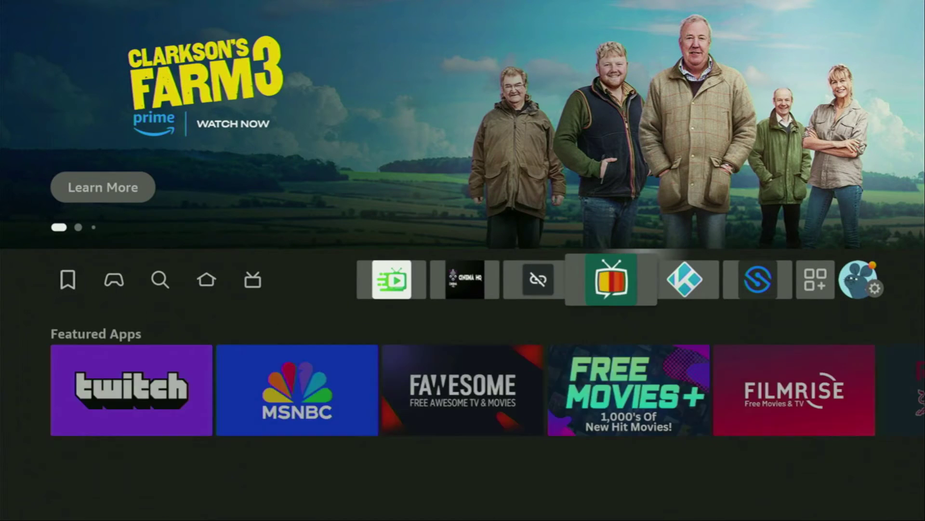
pyautogui.press('Right')
pyautogui.press('Right')
# - Open Your Apps & Channels and move focus to the NordVPN tile
pyautogui.press('Right')
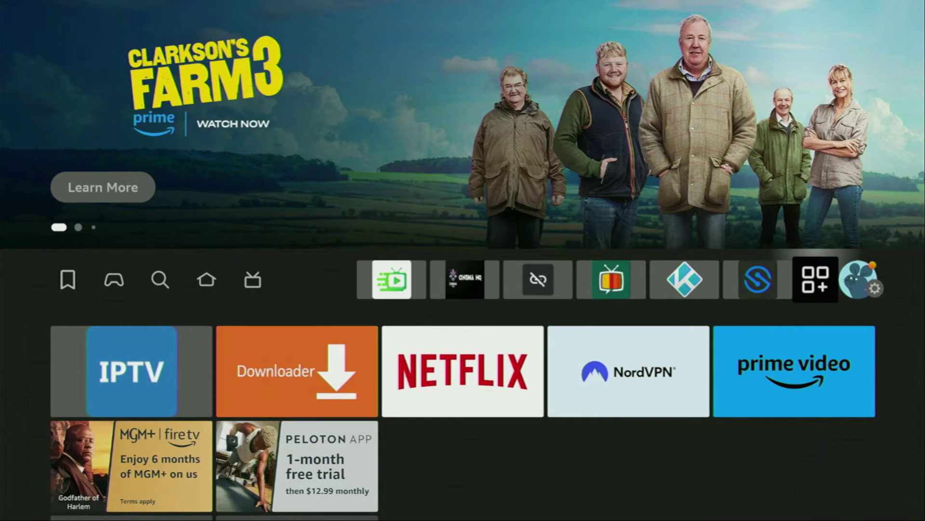
pyautogui.press('Return')
pyautogui.press('Down')
pyautogui.press('Right')
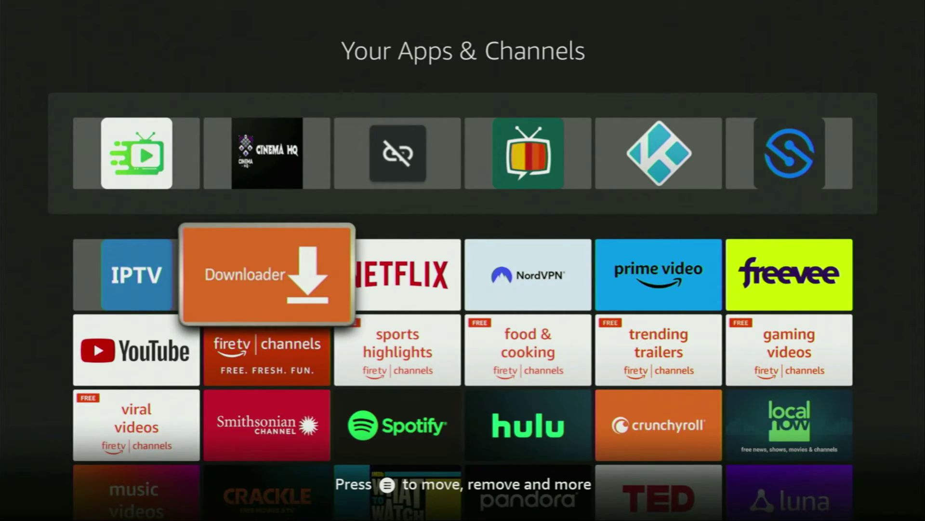
pyautogui.press('Right')
pyautogui.press('Right')
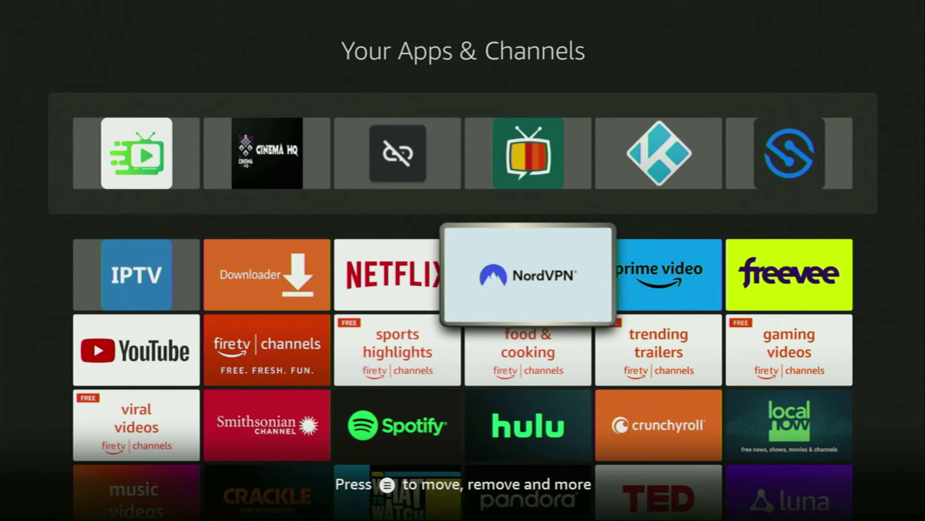
# - Launch NordVPN, browse the country list to Norway and Quick Connect to Oslo
pyautogui.press('Return')
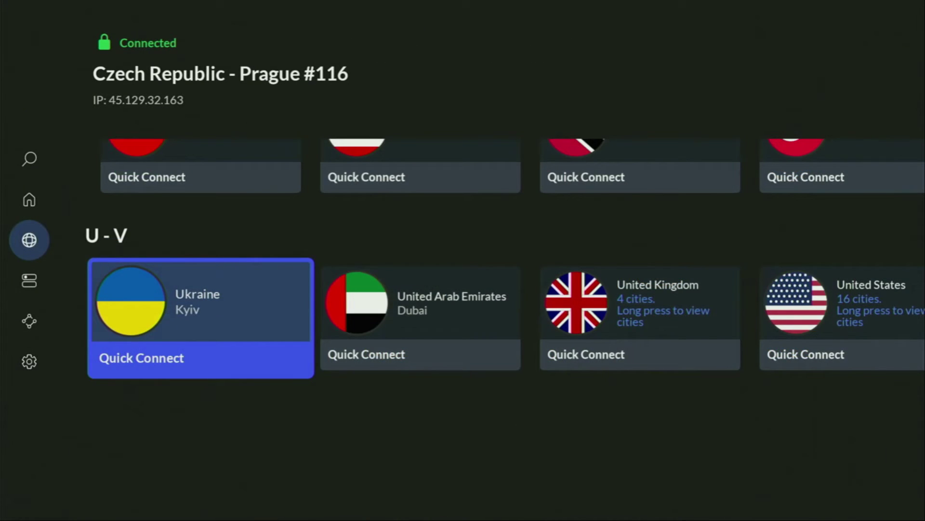
pyautogui.press('Right')
pyautogui.press('Right')
pyautogui.press('Right')
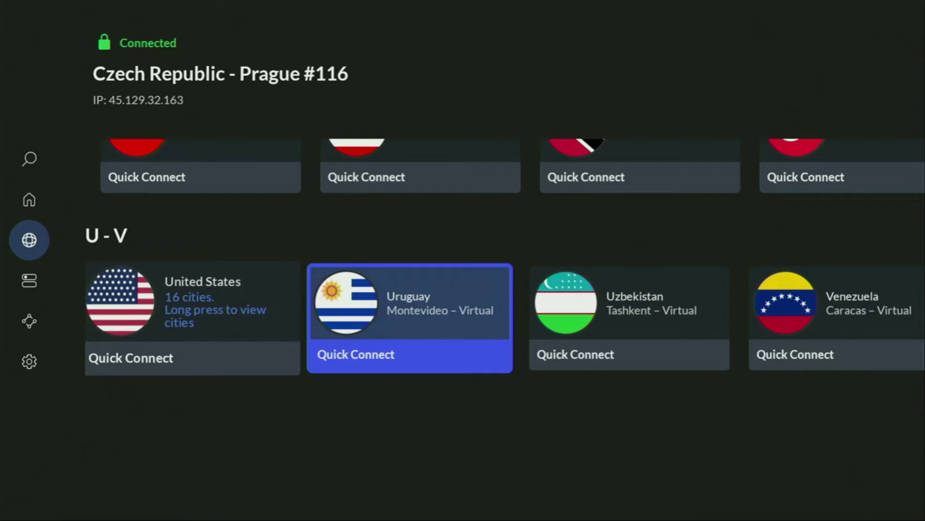
pyautogui.press('Right')
pyautogui.press('Right')
pyautogui.press('Right')
pyautogui.press('Up')
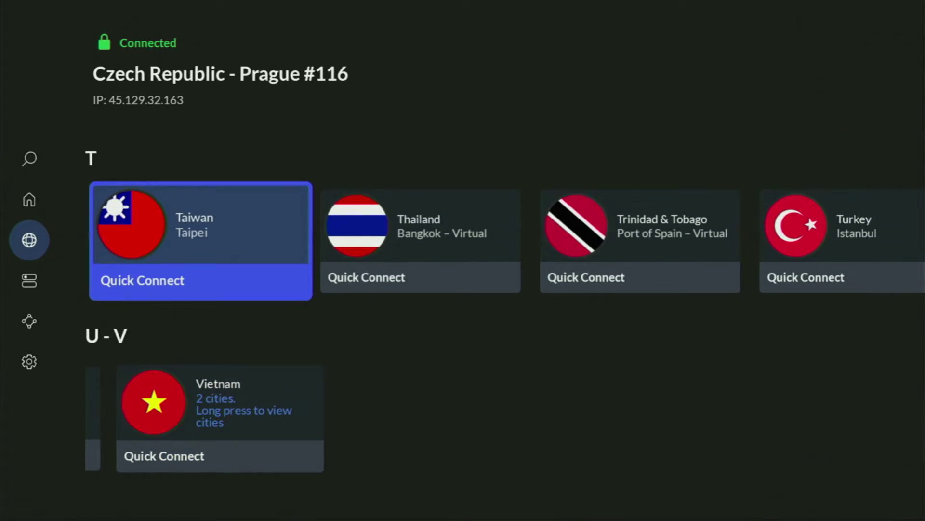
pyautogui.press('Right')
pyautogui.press('Right')
pyautogui.press('Right')
pyautogui.press('Up')
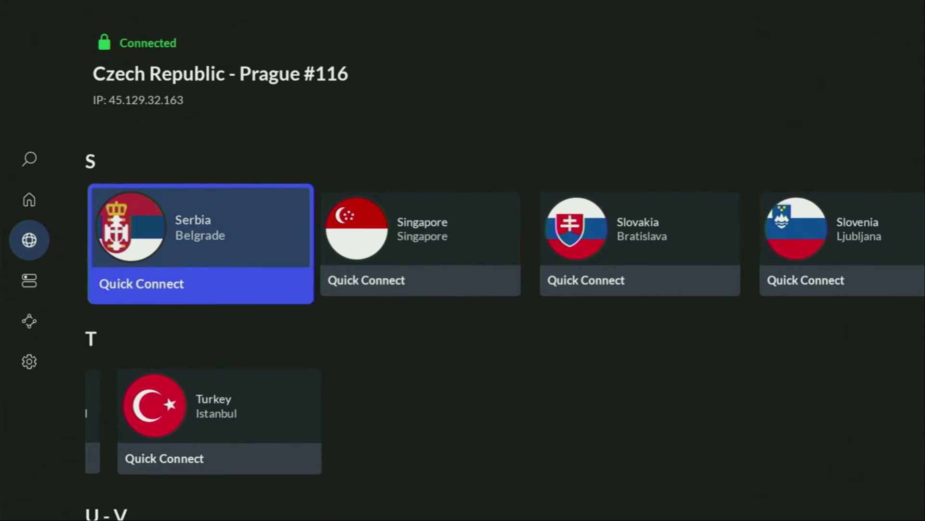
pyautogui.press('Left')
pyautogui.press('Right')
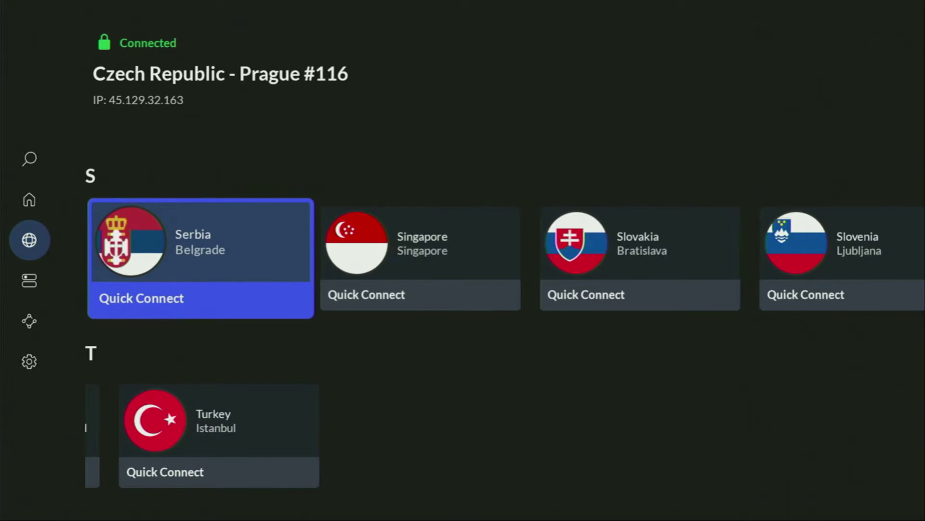
pyautogui.press('Right')
pyautogui.press('Right')
pyautogui.press('Right')
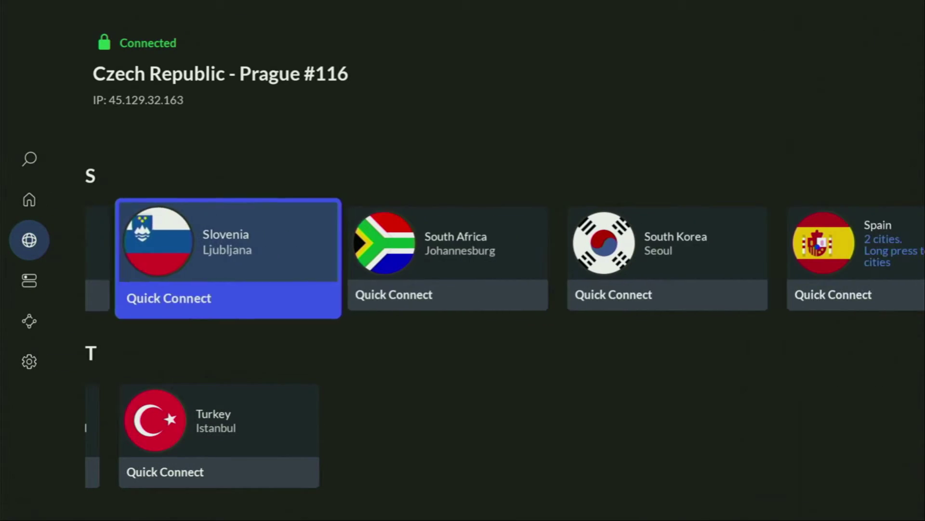
pyautogui.press('Right')
pyautogui.press('Right')
pyautogui.press('Right')
pyautogui.press('Right')
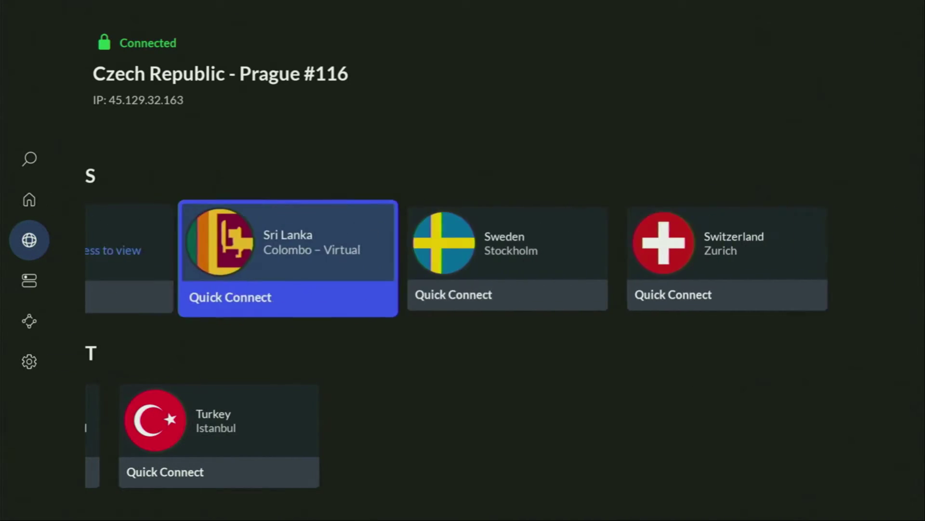
pyautogui.press('Right')
pyautogui.press('Right')
pyautogui.press('Up')
pyautogui.press('Left')
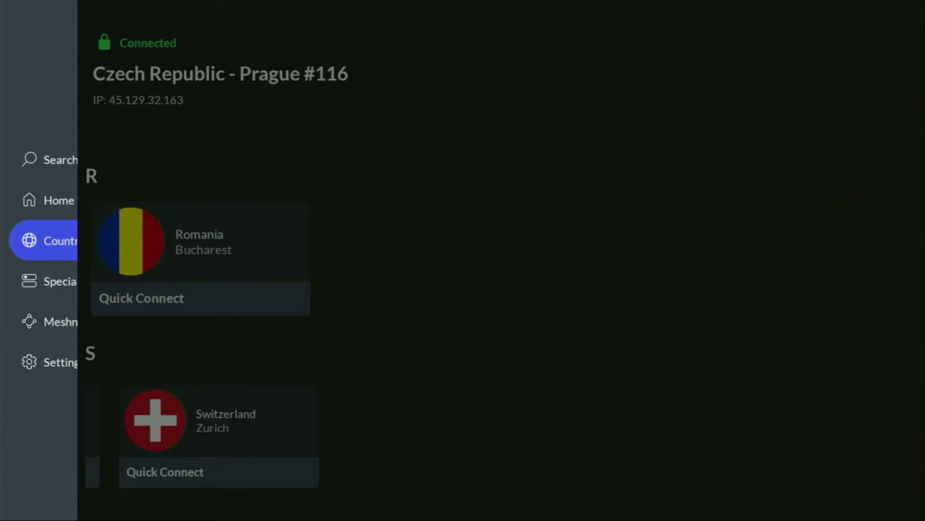
pyautogui.press('Right')
pyautogui.press('Up')
pyautogui.press('Right')
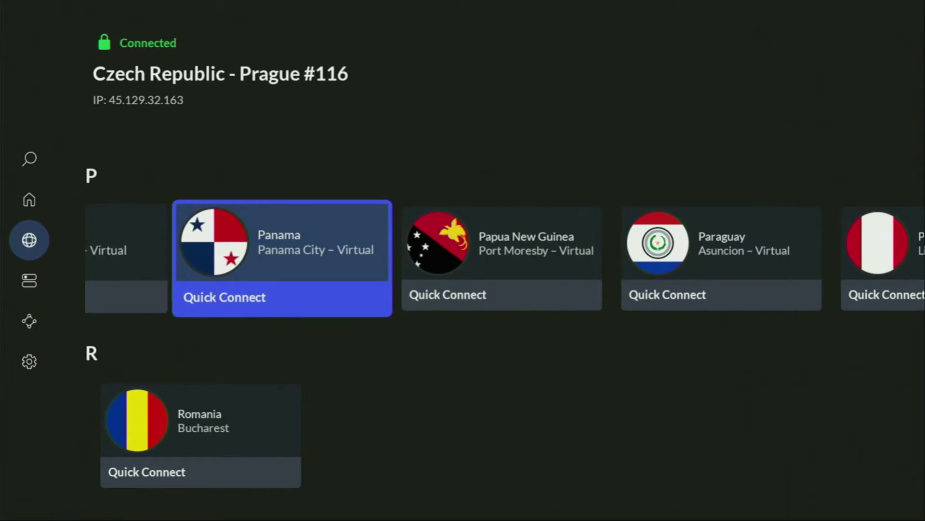
pyautogui.press('Right')
pyautogui.press('Right')
pyautogui.press('Right')
pyautogui.press('Right')
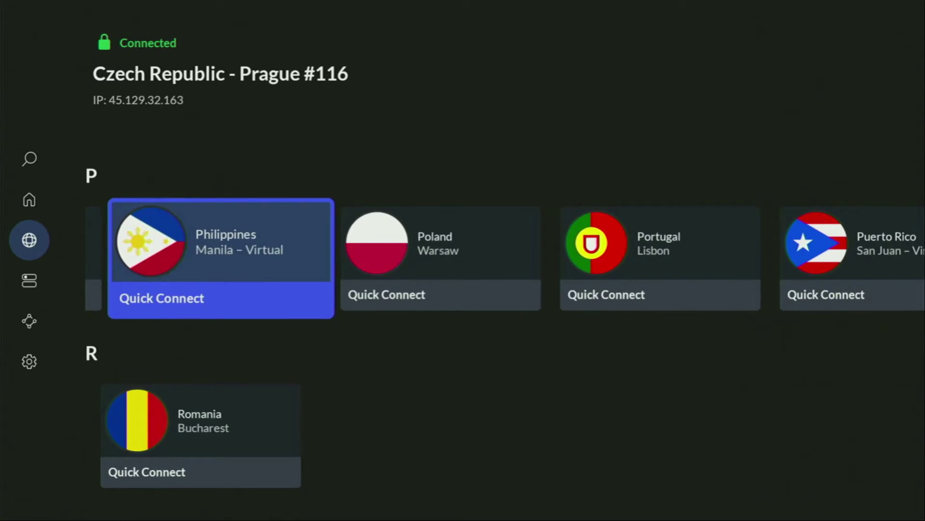
pyautogui.press('Up')
pyautogui.press('Right')
pyautogui.press('Right')
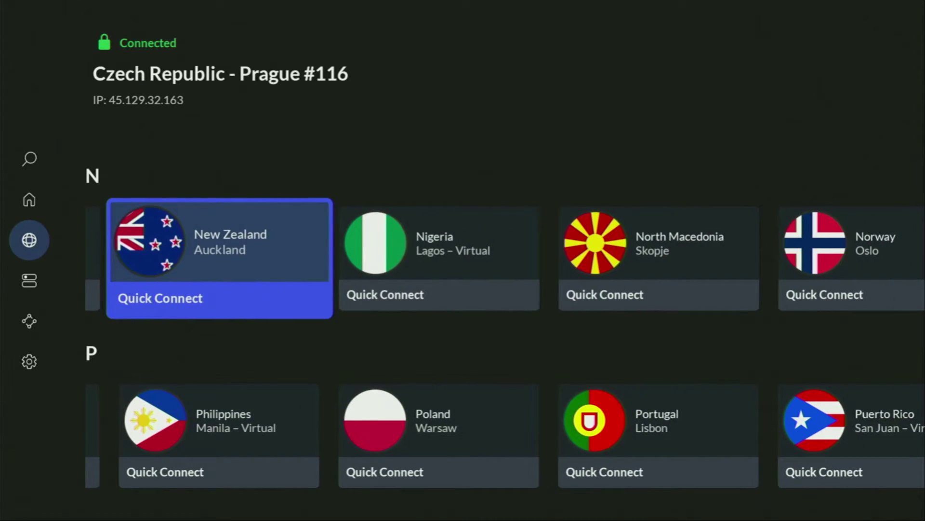
pyautogui.press('Right')
pyautogui.press('Right')
pyautogui.press('Right')
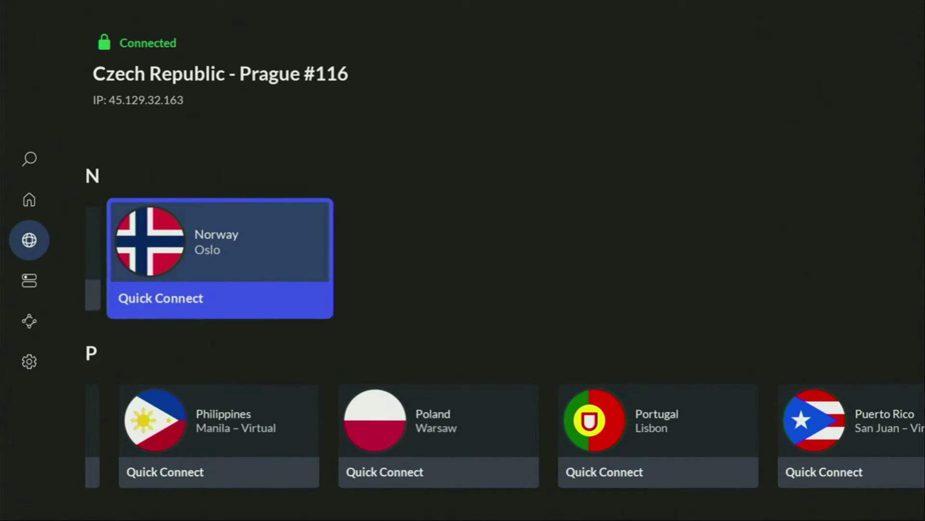
pyautogui.press('Return')
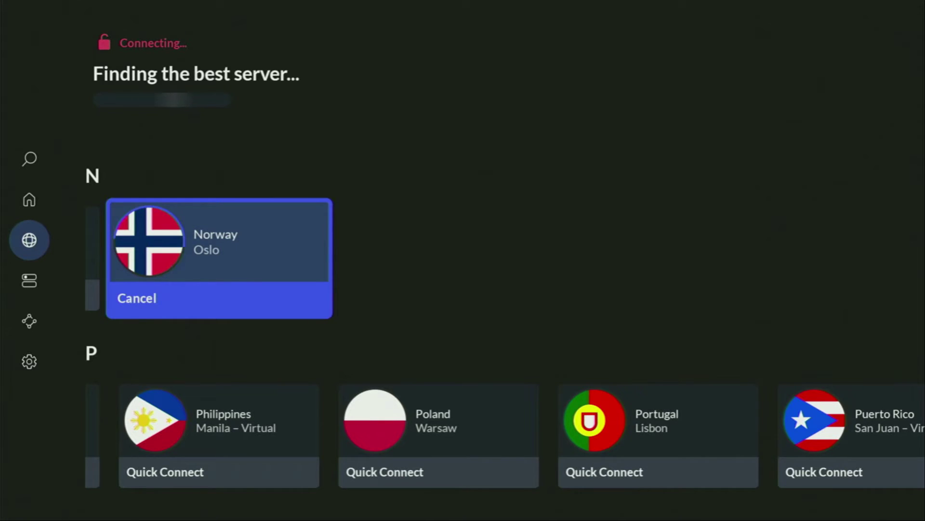
# - Browse the M, L and J–K countries while connected to Norway
pyautogui.press('Up')
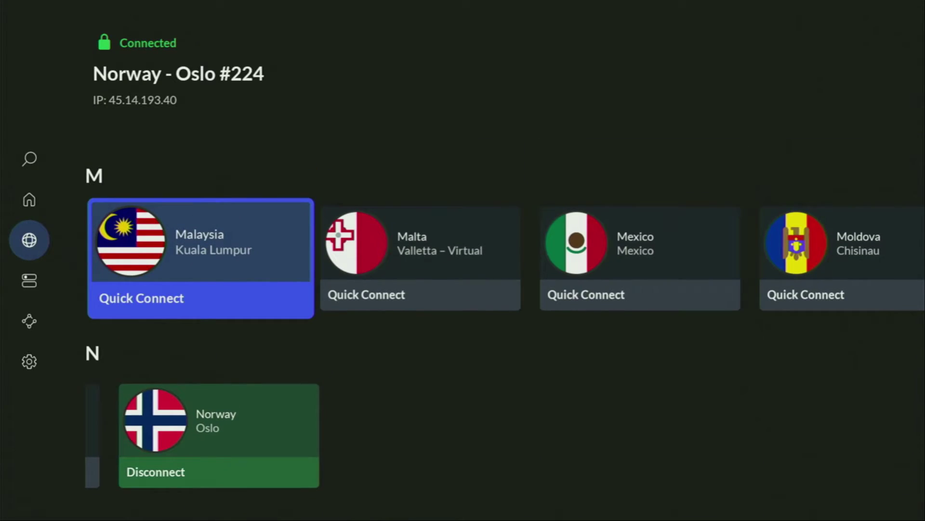
pyautogui.press('Right')
pyautogui.press('Down')
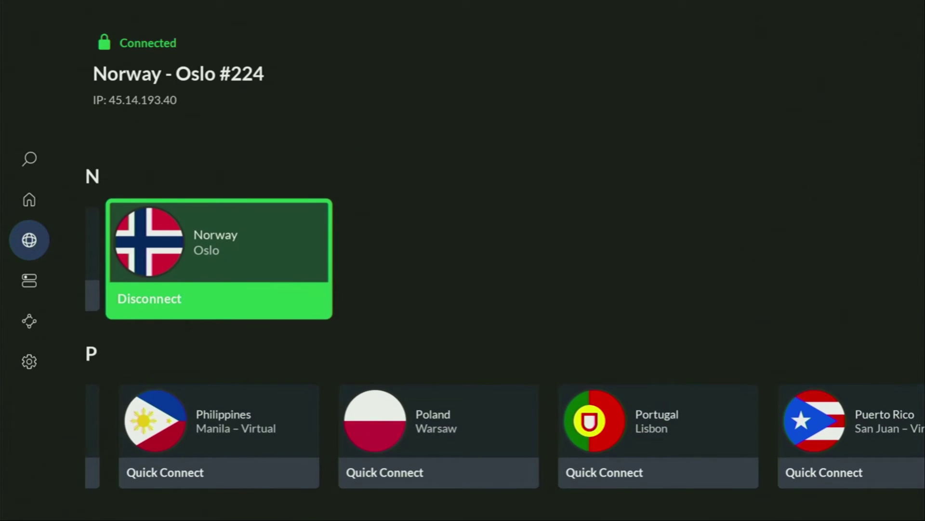
pyautogui.press('Up')
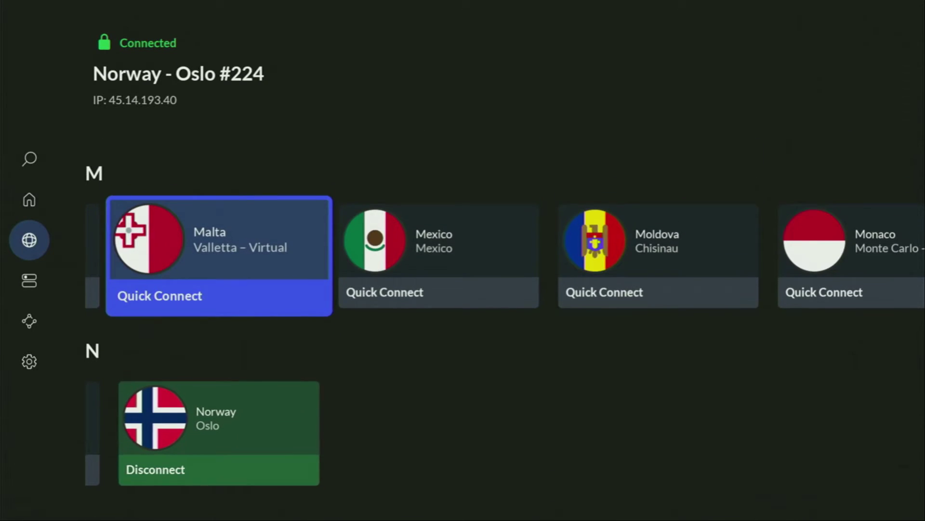
pyautogui.press('Right')
pyautogui.press('Right')
pyautogui.press('Right')
pyautogui.press('Right')
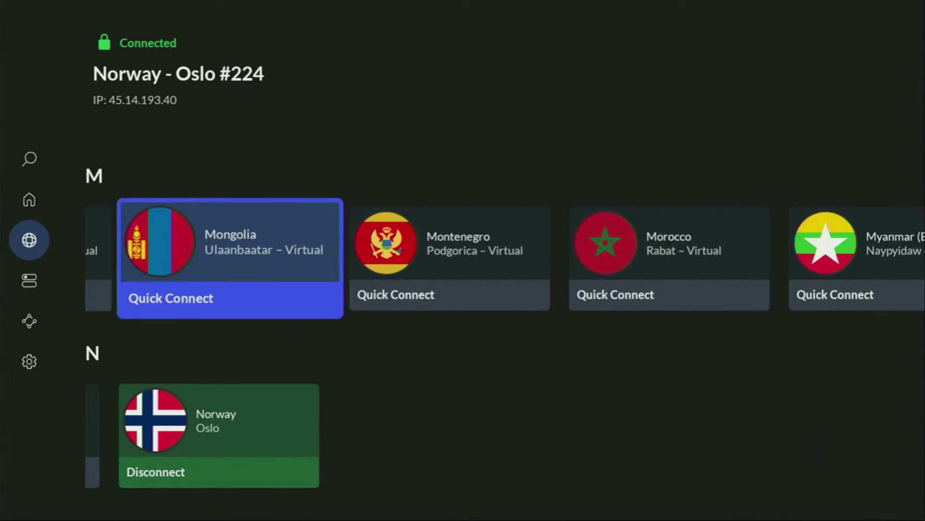
pyautogui.press('Right')
pyautogui.press('Right')
pyautogui.press('Up')
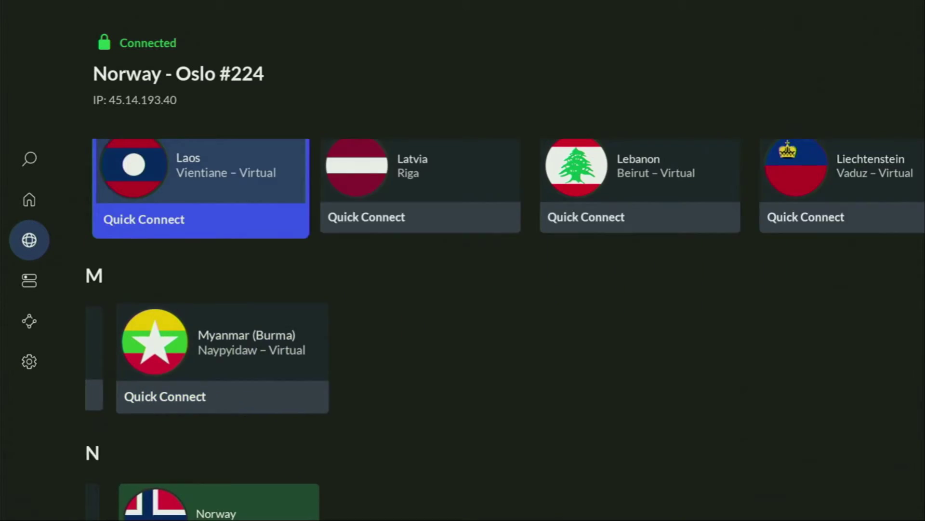
pyautogui.press('Right')
pyautogui.press('Right')
pyautogui.press('Right')
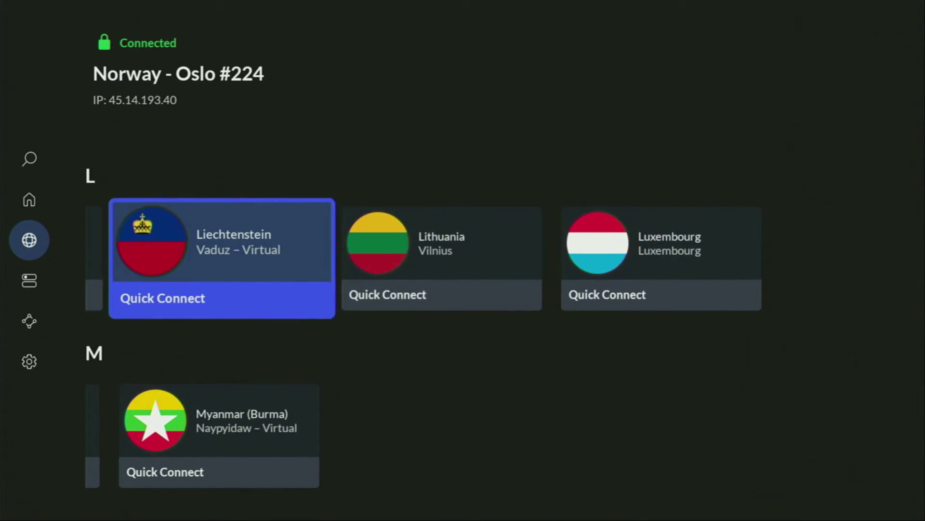
pyautogui.press('Right')
pyautogui.press('Up')
pyautogui.press('Right')
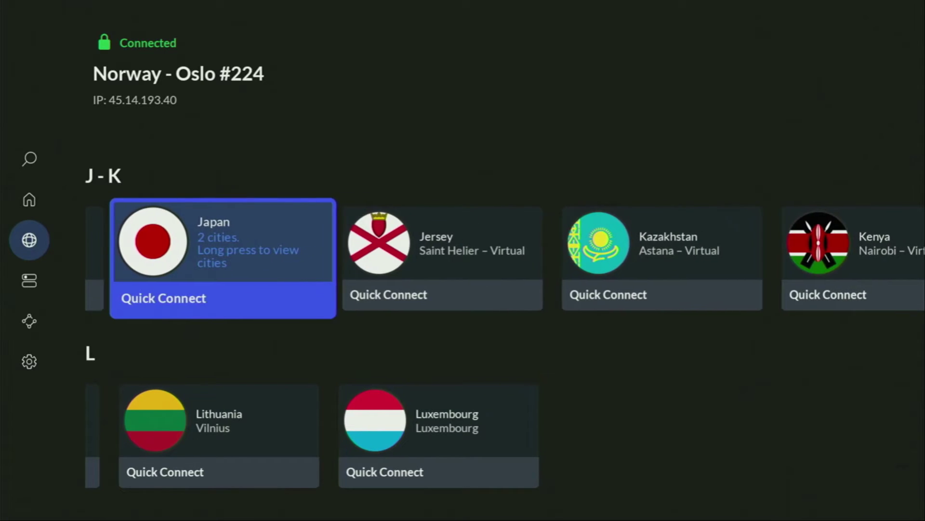
pyautogui.press('Right')
pyautogui.press('Right')
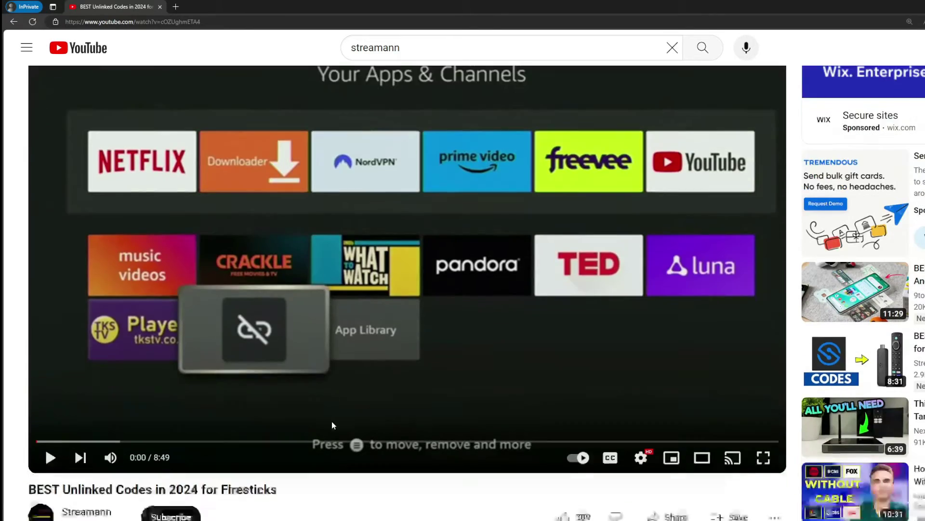
pyautogui.scroll(-4, 332, 421)
# - Expand the video description and highlight the deal page's '3 months extra' text
pyautogui.click(318, 296)
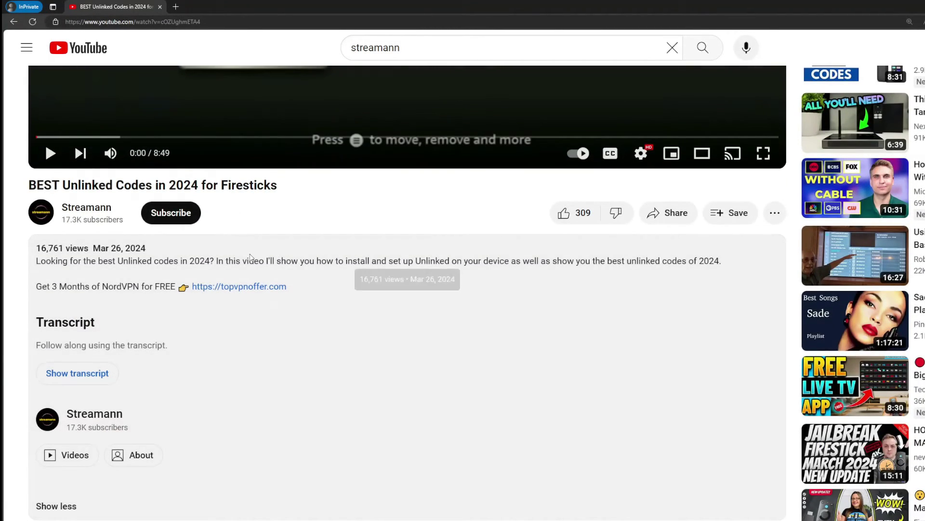
pyautogui.scroll(-2, 239, 300)
pyautogui.scroll(-2, 260, 362)
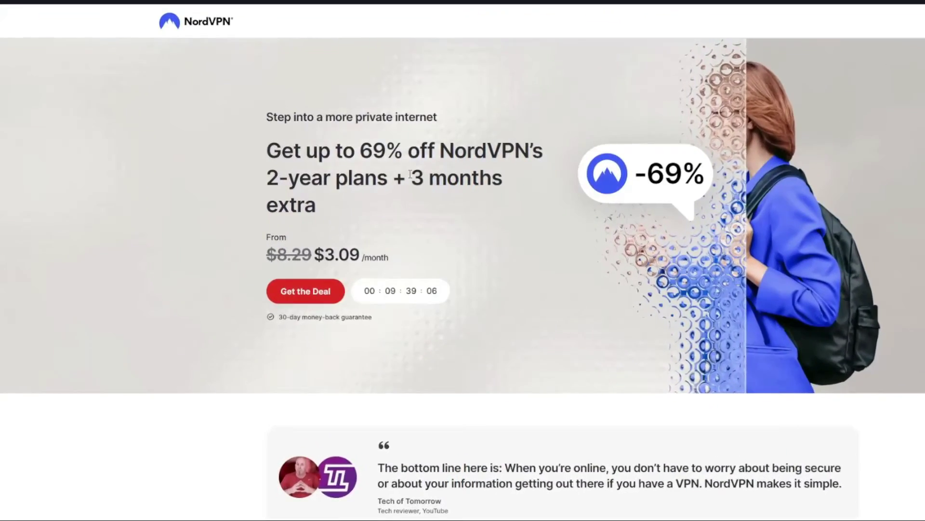
pyautogui.moveTo(411, 174); pyautogui.dragTo(515, 203)
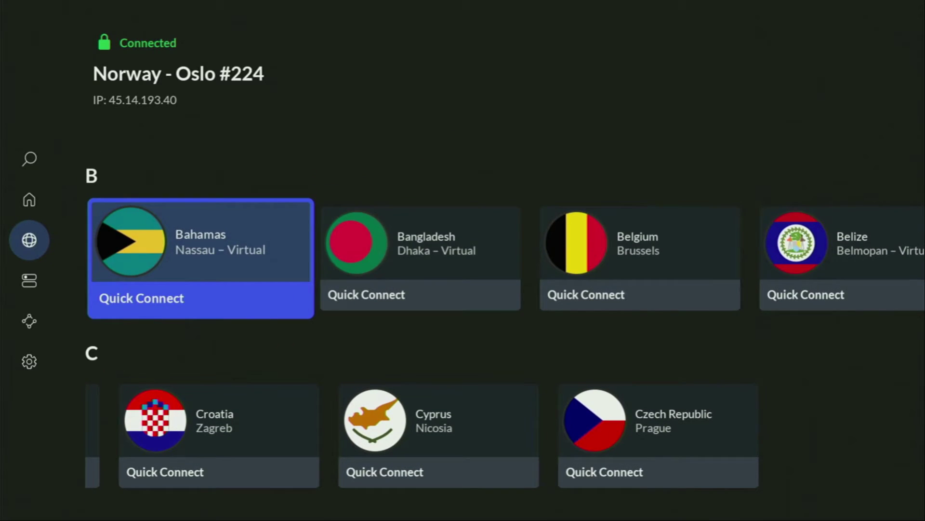
pyautogui.press('Right')
pyautogui.press('Right')
pyautogui.press('Right')
pyautogui.press('Right')
pyautogui.press('Right')
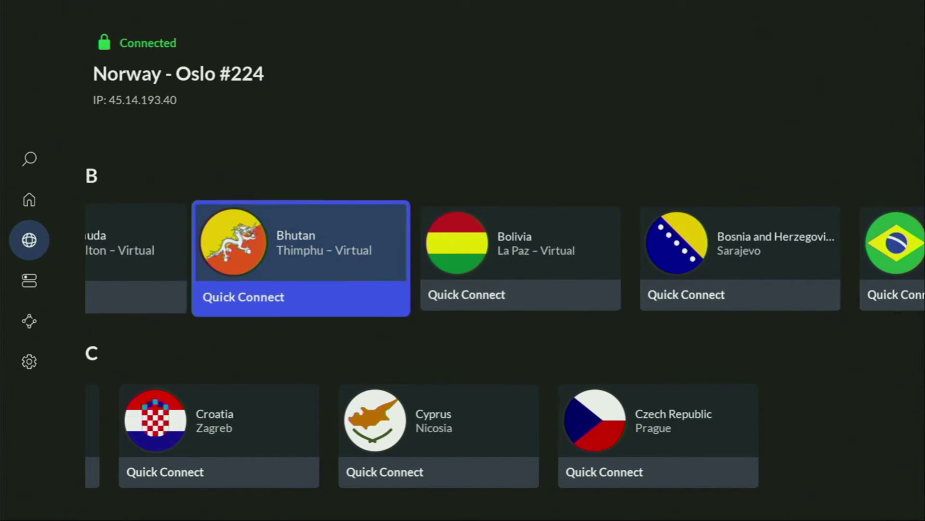
pyautogui.press('Right')
pyautogui.press('Up')
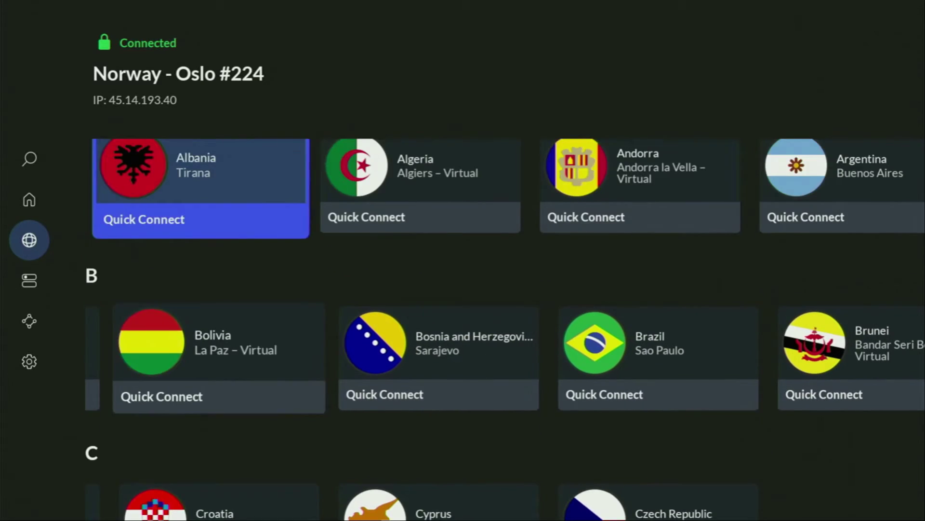
pyautogui.press('Right')
pyautogui.press('Right')
pyautogui.press('Right')
pyautogui.press('Right')
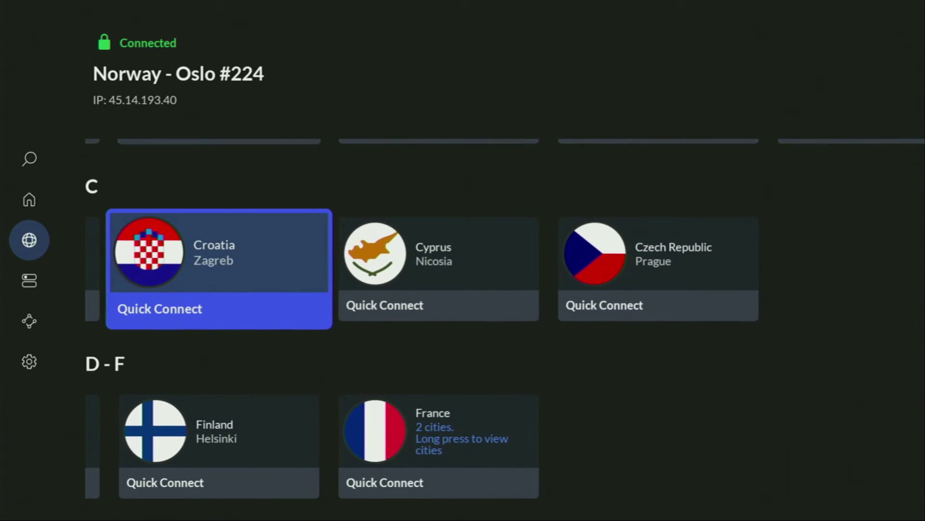
# - Go Home and launch Downloader from Your Apps & Channels
pyautogui.press('Home')
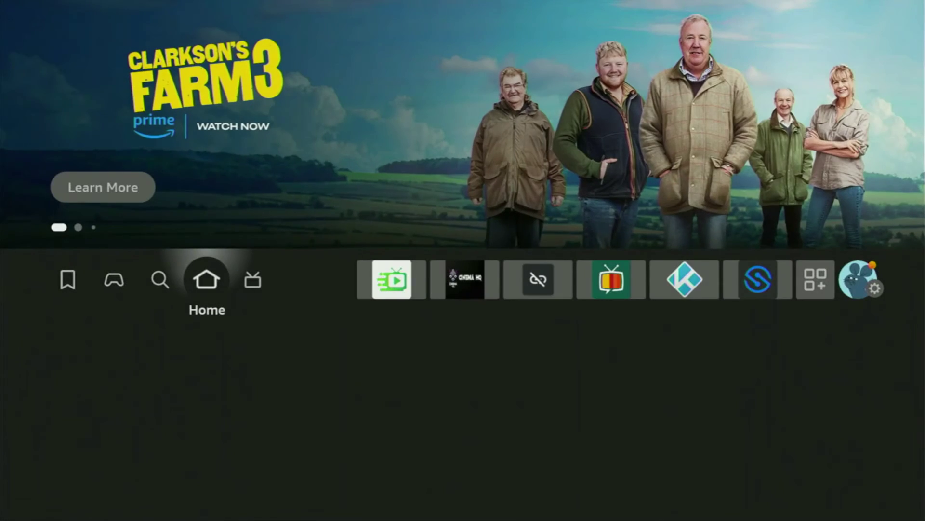
pyautogui.press('Right')
pyautogui.press('Right')
pyautogui.press('Right')
pyautogui.press('Right')
pyautogui.press('Right')
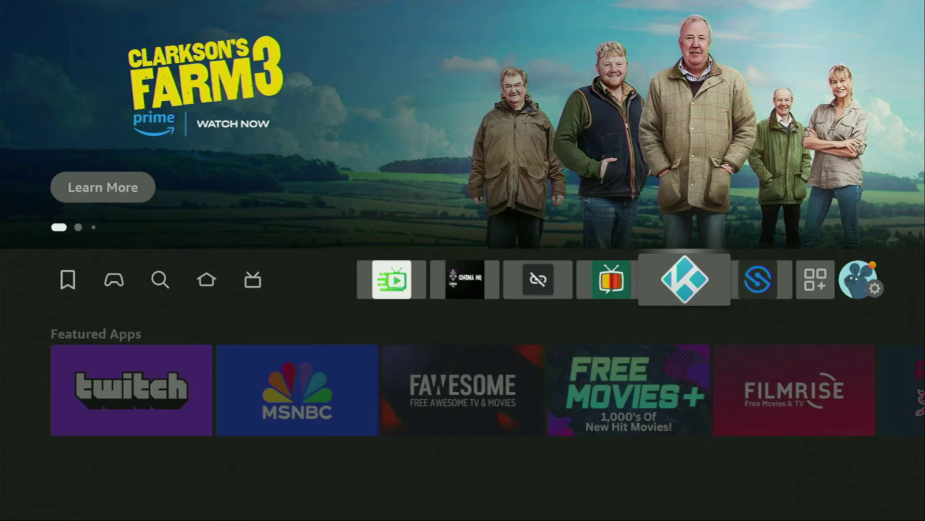
pyautogui.press('Right')
pyautogui.press('Right')
pyautogui.press('Return')
pyautogui.press('Down')
pyautogui.press('Down')
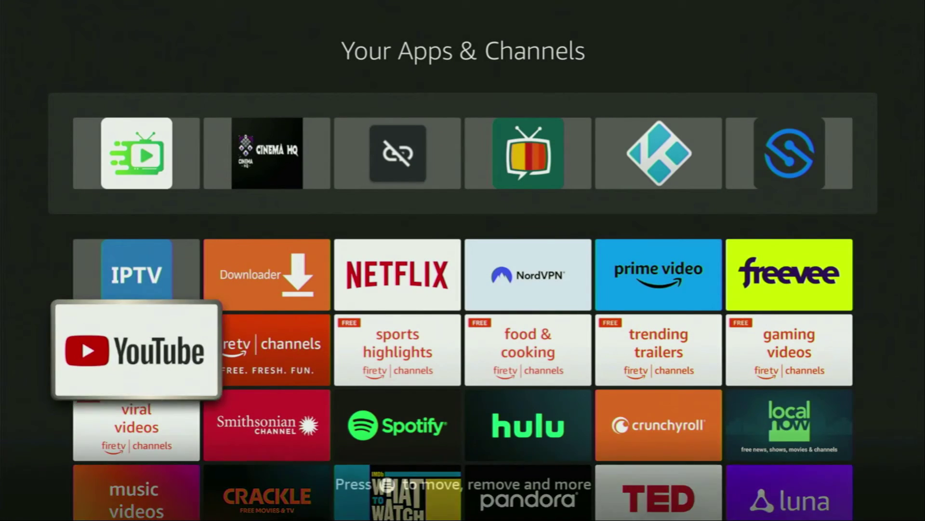
pyautogui.press('Up')
pyautogui.press('Right')
pyautogui.press('Return')
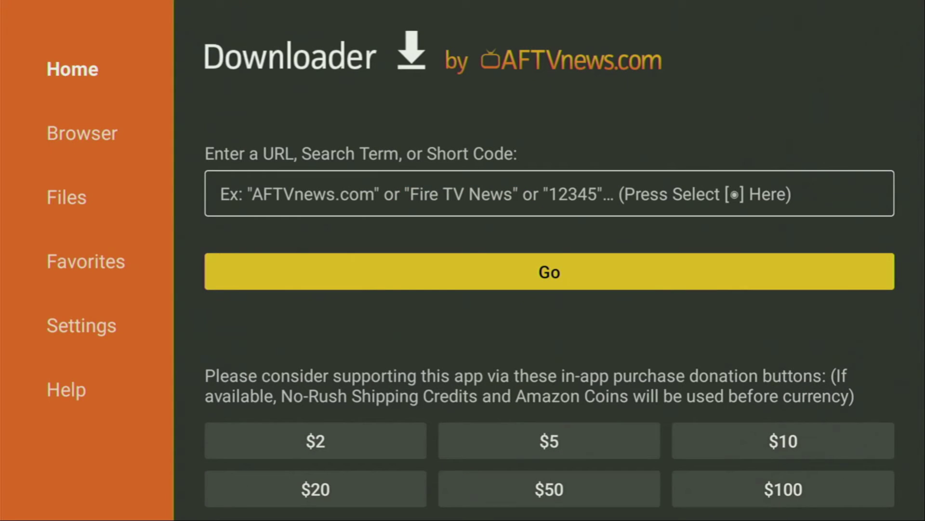
# - Return to Downloader's Home section and focus the URL field
pyautogui.press('Left')
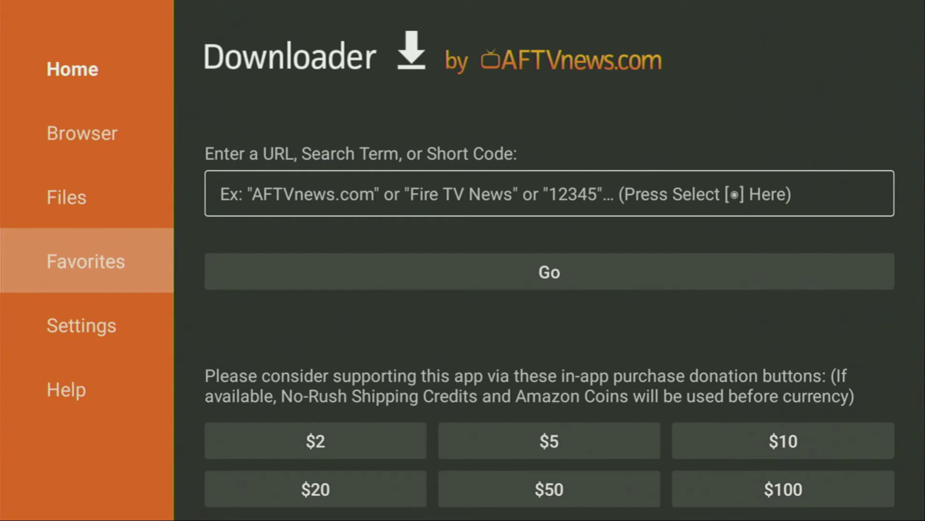
pyautogui.press('Up')
pyautogui.press('Up')
pyautogui.press('Up')
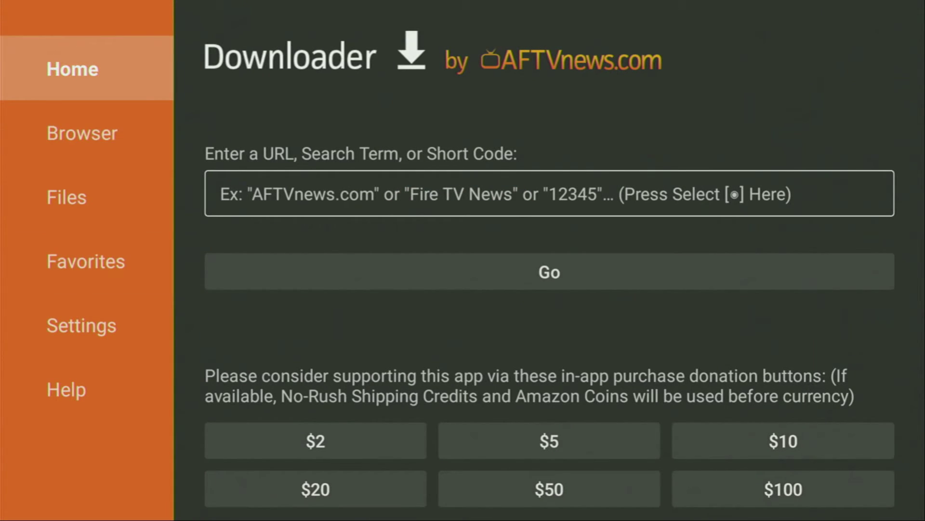
pyautogui.press('Down')
pyautogui.press('Up')
pyautogui.press('Right')
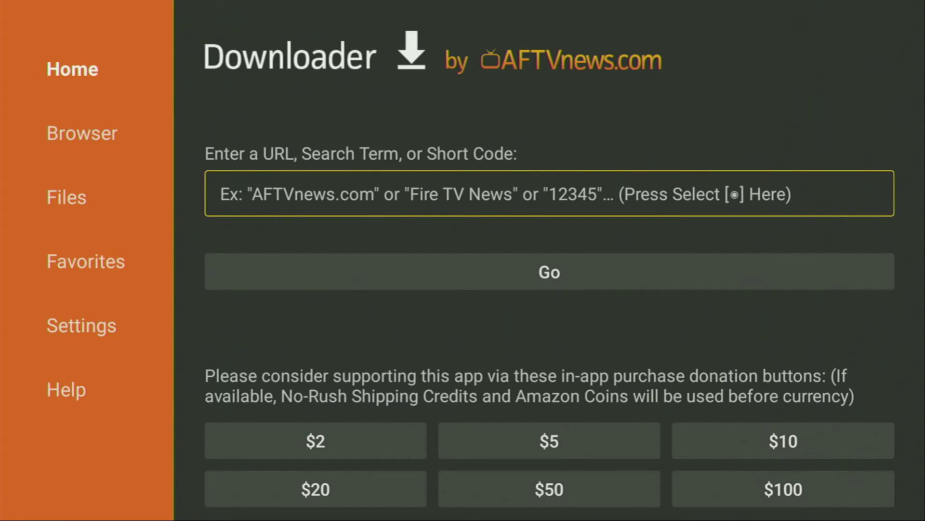
# - Enter 'applinked.store' in Downloader's URL field with the on-screen keyboard
pyautogui.press('Return')
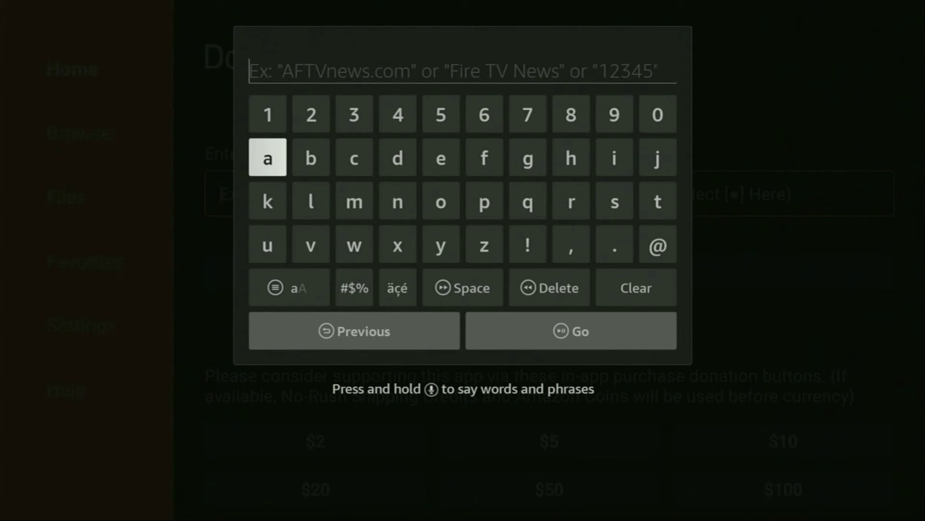
pyautogui.press('Return')
pyautogui.press('Down')
pyautogui.press('Right')
pyautogui.press('Right')
pyautogui.press('Right')
pyautogui.press('Right')
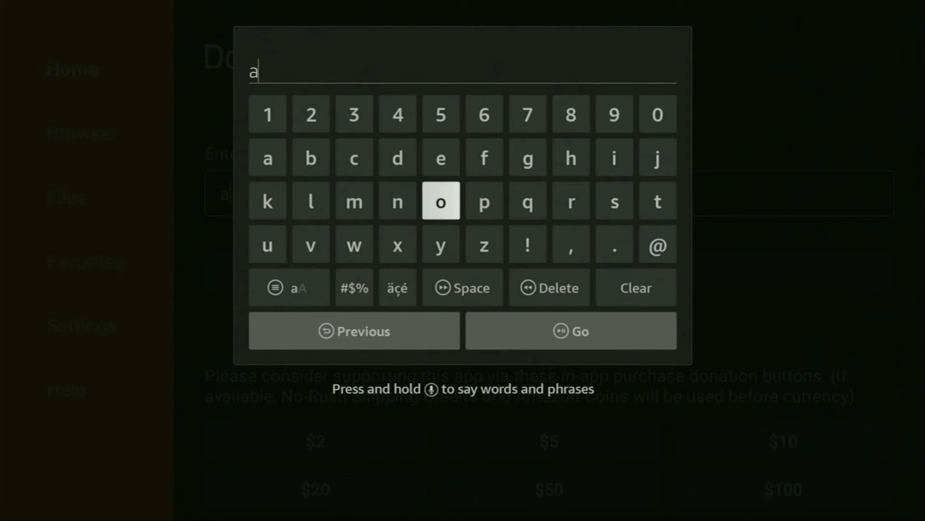
pyautogui.press('Right')
pyautogui.press('Return')
pyautogui.press('Return')
pyautogui.press('Left')
pyautogui.press('Left')
pyautogui.press('Left')
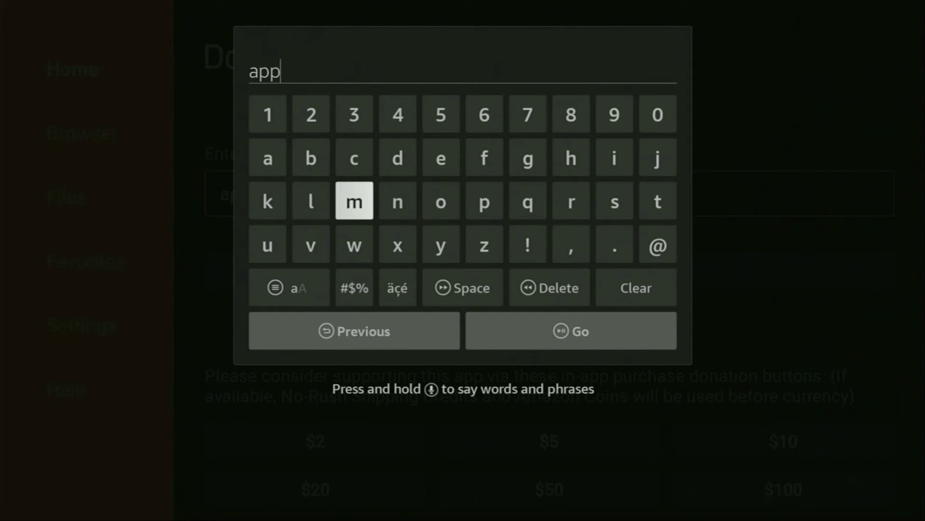
pyautogui.press('Left')
pyautogui.press('Return')
pyautogui.press('Up')
pyautogui.press('Right')
pyautogui.press('Right')
pyautogui.press('Right')
pyautogui.press('Right')
pyautogui.press('Right')
pyautogui.press('Right')
pyautogui.press('Right')
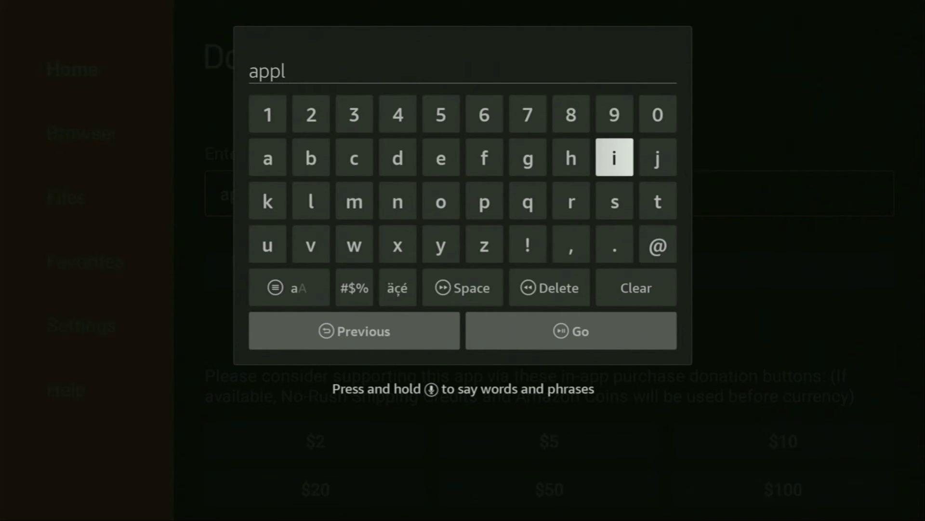
pyautogui.press('Return')
pyautogui.press('Down')
pyautogui.press('Left')
pyautogui.press('Left')
pyautogui.press('Left')
pyautogui.press('Left')
pyautogui.press('Return')
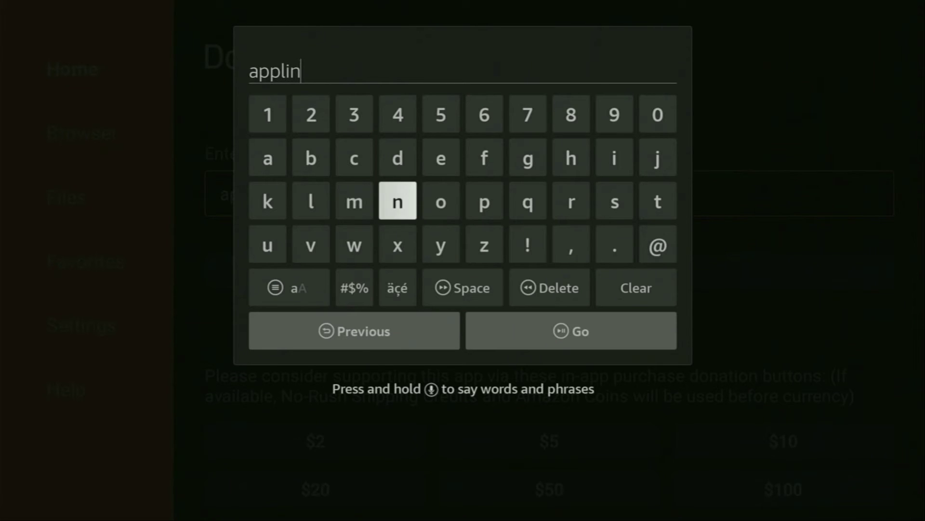
pyautogui.press('Left')
pyautogui.press('Left')
pyautogui.press('Left')
pyautogui.press('Return')
pyautogui.press('Right')
pyautogui.press('Right')
pyautogui.press('Right')
pyautogui.press('Right')
pyautogui.press('Up')
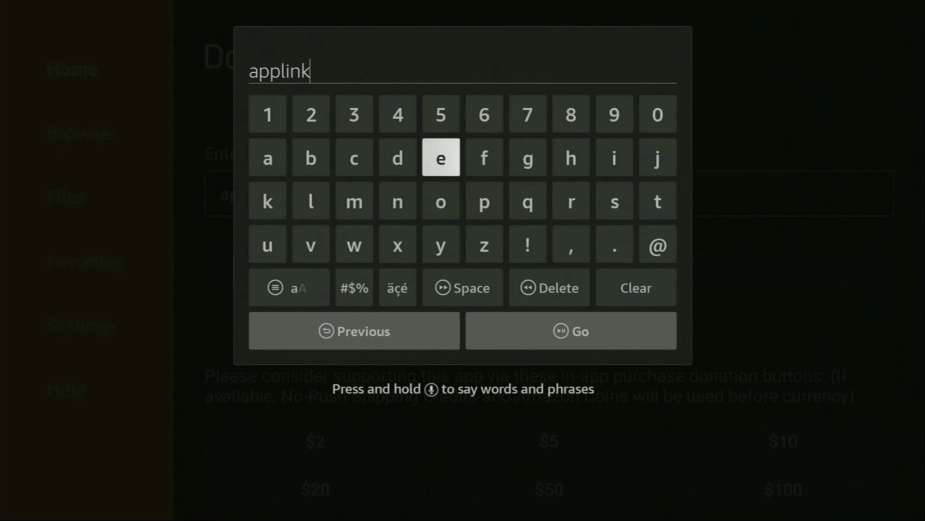
pyautogui.press('Return')
pyautogui.press('Left')
pyautogui.press('Return')
pyautogui.press('Down')
pyautogui.press('Down')
pyautogui.press('Right')
pyautogui.press('Right')
pyautogui.press('Right')
pyautogui.press('Right')
pyautogui.press('Right')
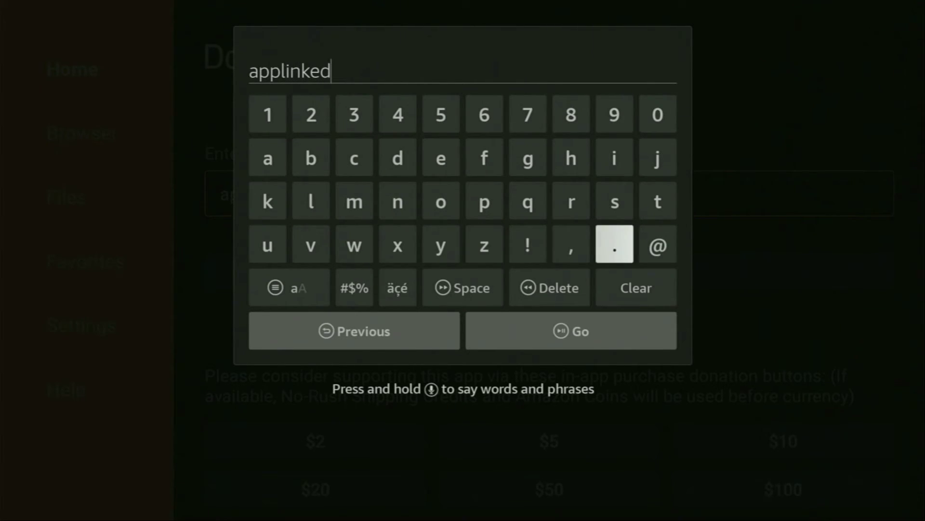
pyautogui.press('Return')
pyautogui.press('Up')
pyautogui.press('Return')
pyautogui.press('Right')
pyautogui.press('Return')
pyautogui.press('Left')
pyautogui.press('Left')
pyautogui.press('Left')
pyautogui.press('Left')
pyautogui.press('Left')
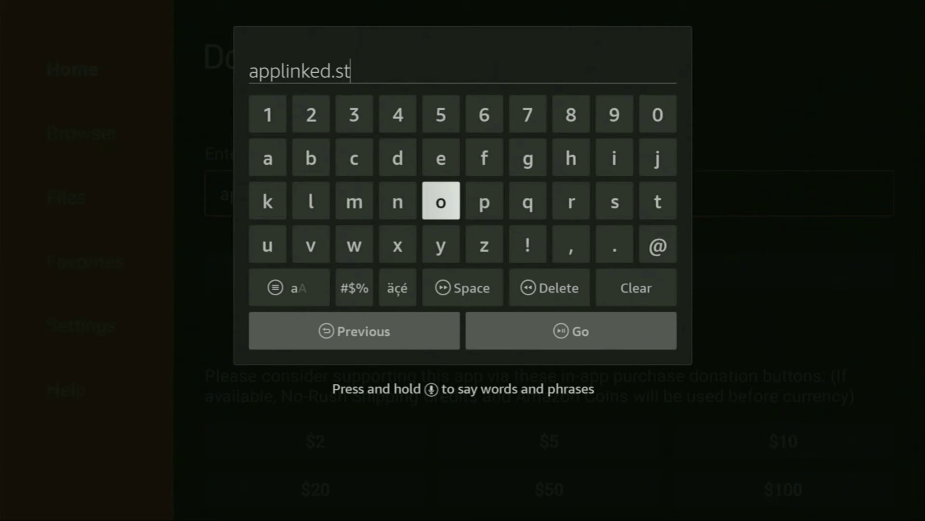
pyautogui.press('Return')
pyautogui.press('Right')
pyautogui.press('Right')
pyautogui.press('Right')
pyautogui.press('Return')
pyautogui.press('Up')
pyautogui.press('Left')
pyautogui.press('Left')
pyautogui.press('Left')
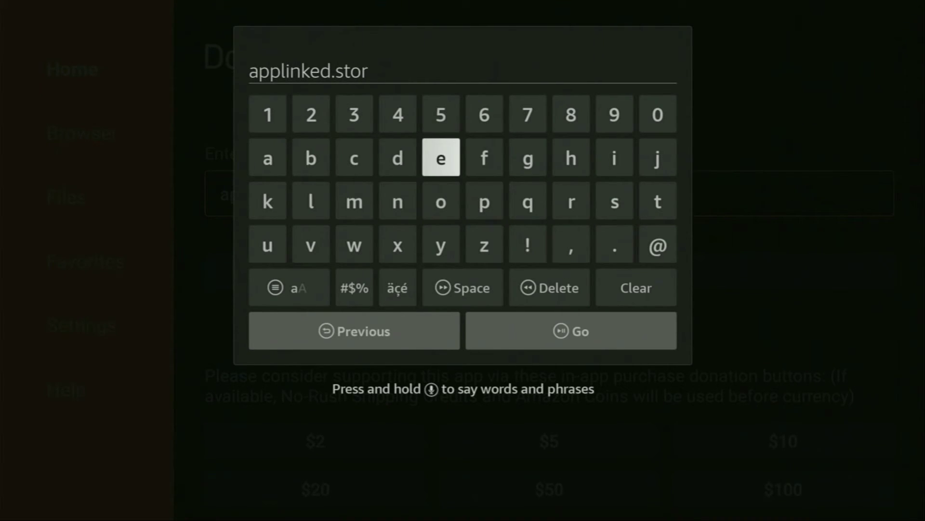
pyautogui.press('Return')
# - Submit the address with Go to load the AppLinked site
pyautogui.press('Down')
pyautogui.press('Down')
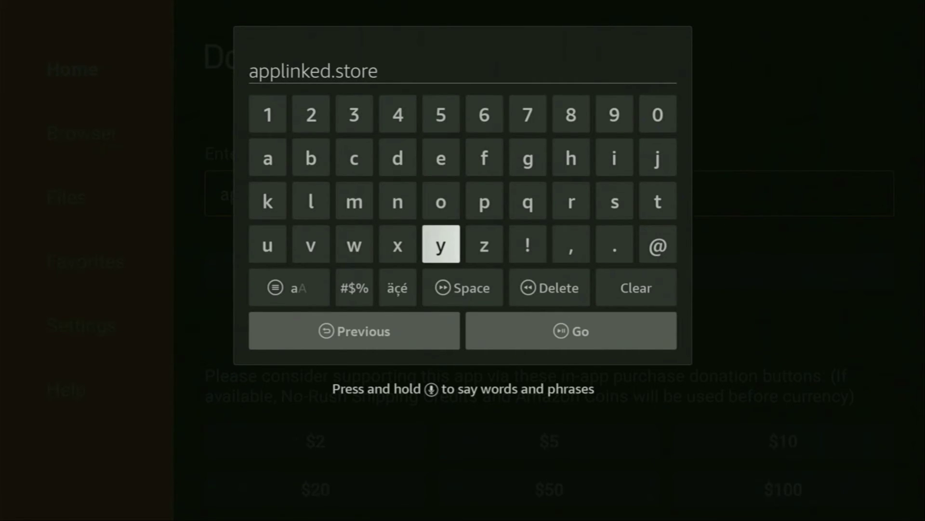
pyautogui.press('Down')
pyautogui.press('Down')
pyautogui.press('Right')
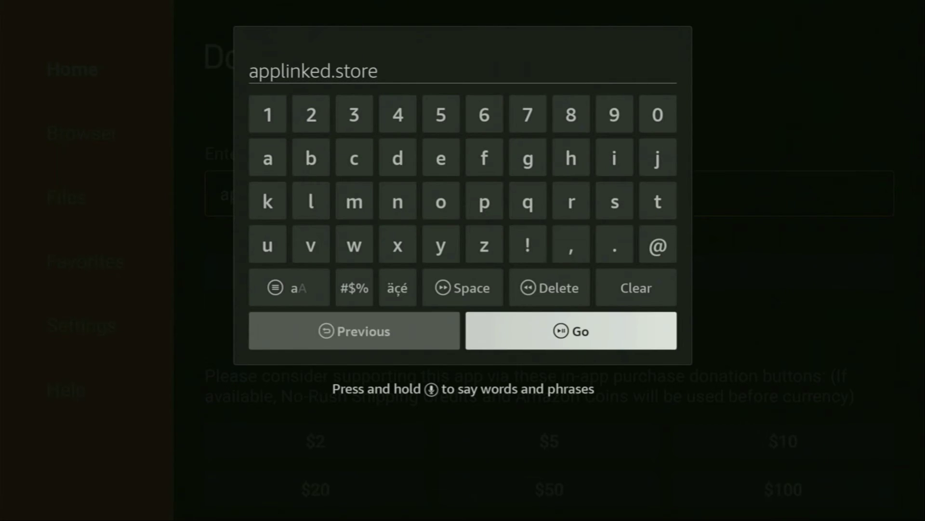
pyautogui.press('Return')
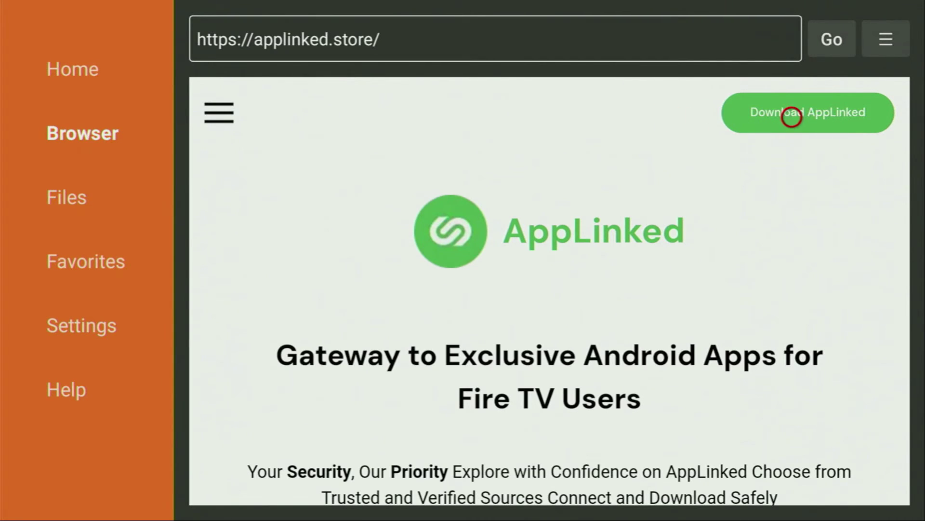
# - Download AppLinked from its store page, then delete the APK in the Status dialog
pyautogui.click(792, 118)
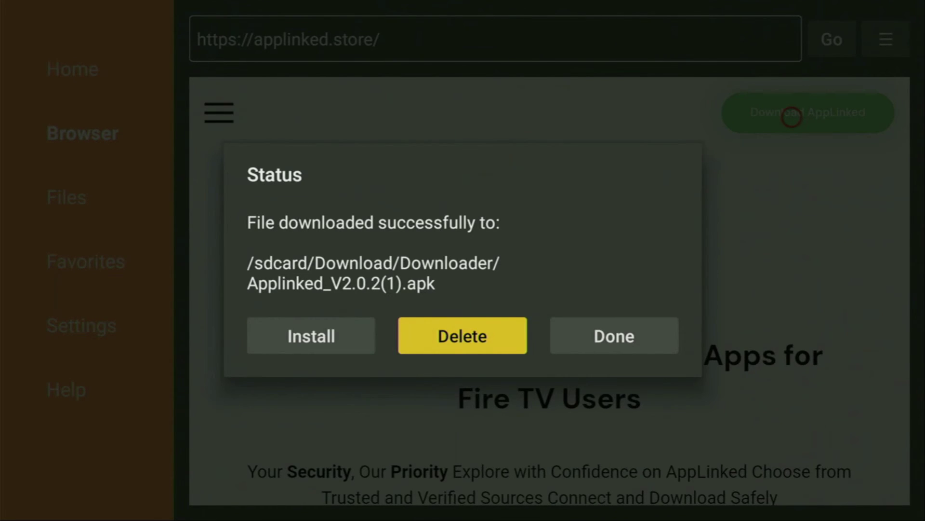
pyautogui.press('Return')
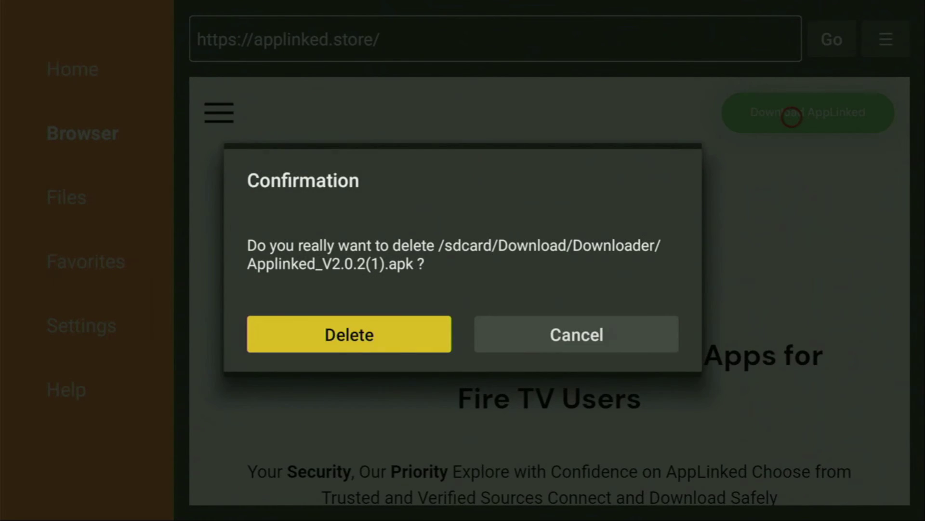
pyautogui.press('Return')
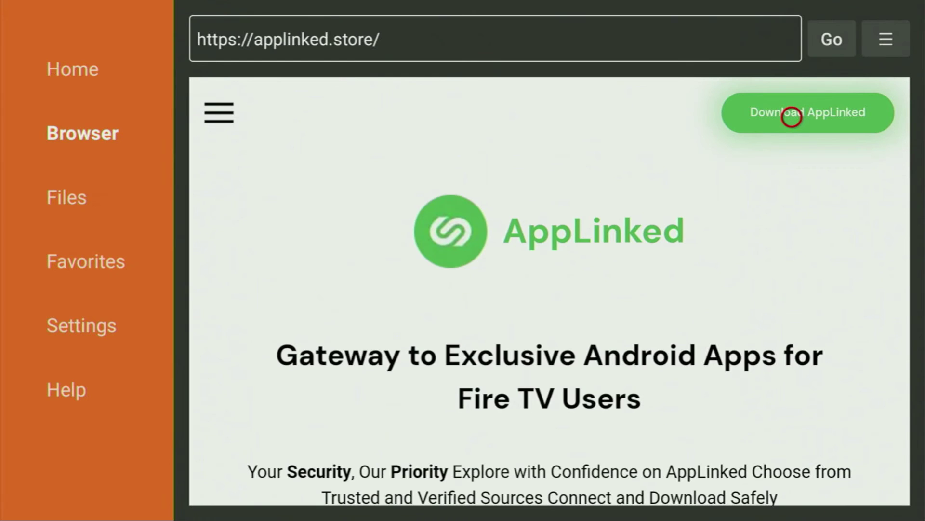
# - Go from Downloader to the home screen and open My Fire TV settings
pyautogui.press('Home')
pyautogui.press('Right')
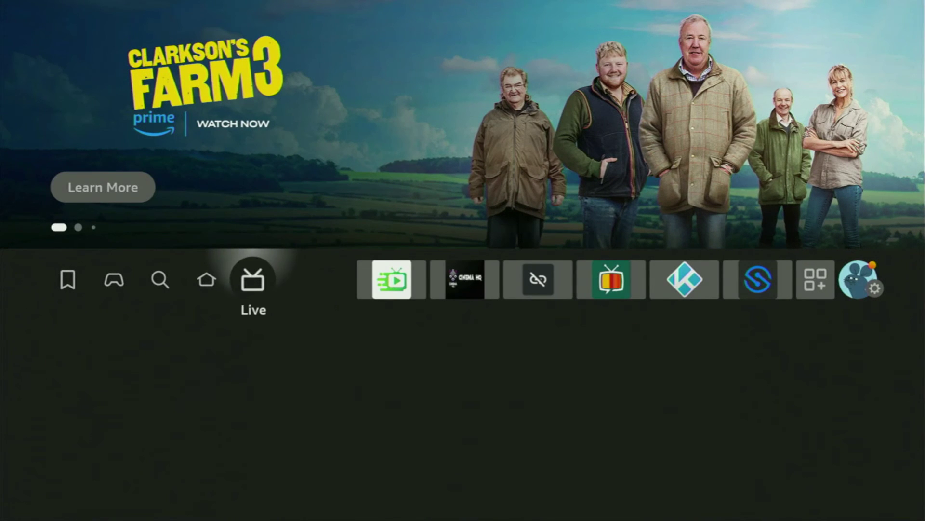
pyautogui.press('Right')
pyautogui.press('Right')
pyautogui.press('Right')
pyautogui.press('Right')
pyautogui.press('Right')
pyautogui.press('Right')
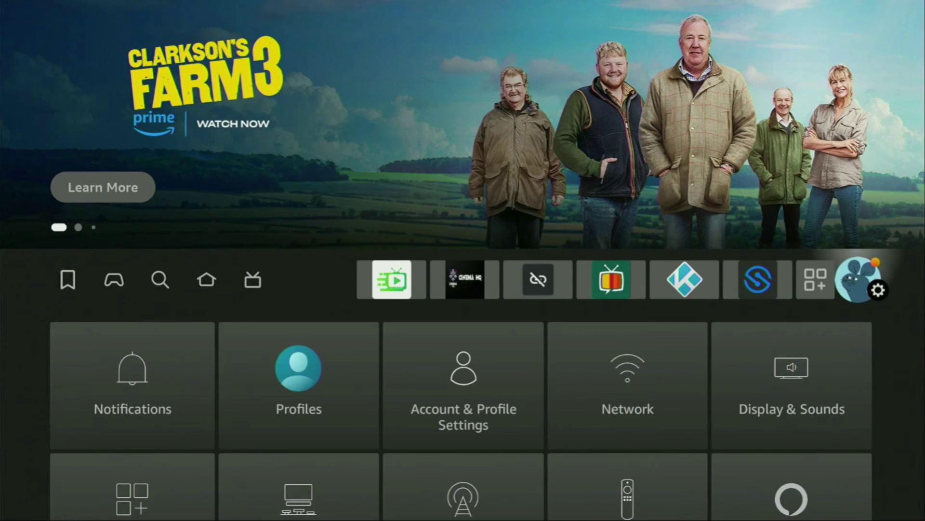
pyautogui.press('Down')
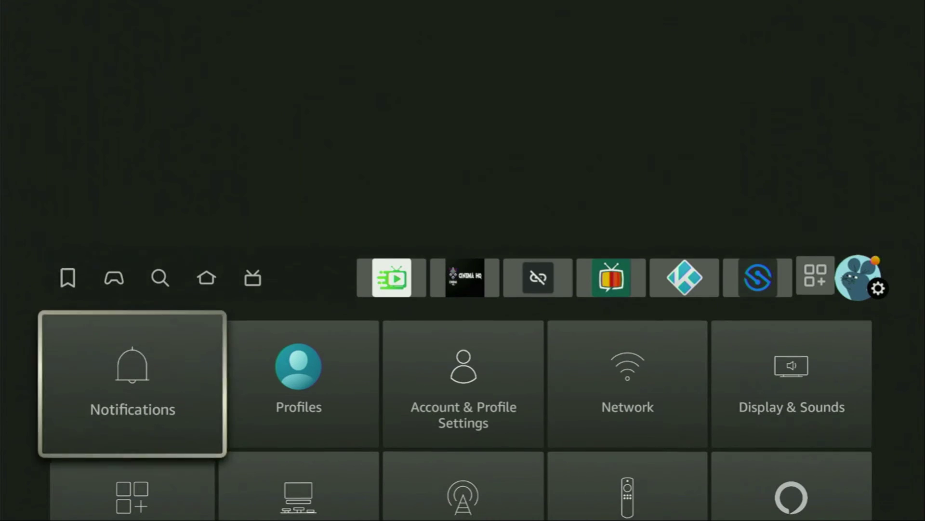
pyautogui.press('Down')
pyautogui.press('Down')
pyautogui.press('Right')
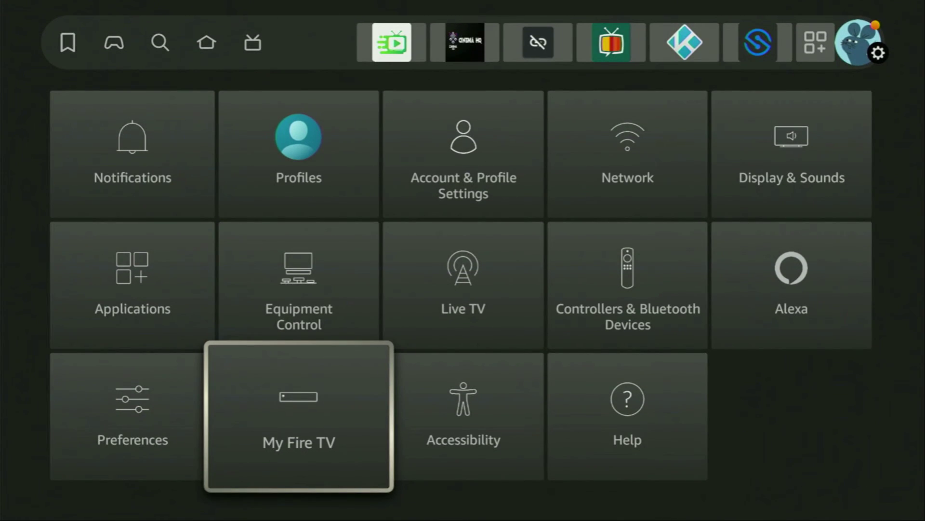
pyautogui.press('Return')
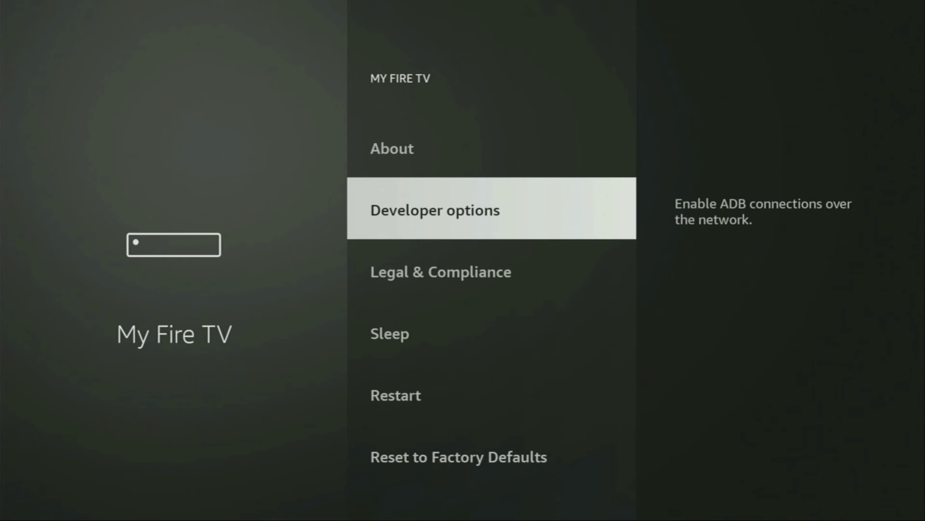
# - Turn on Install unknown apps for AppLinked in Developer options, then go Home
pyautogui.press('Return')
pyautogui.press('Down')
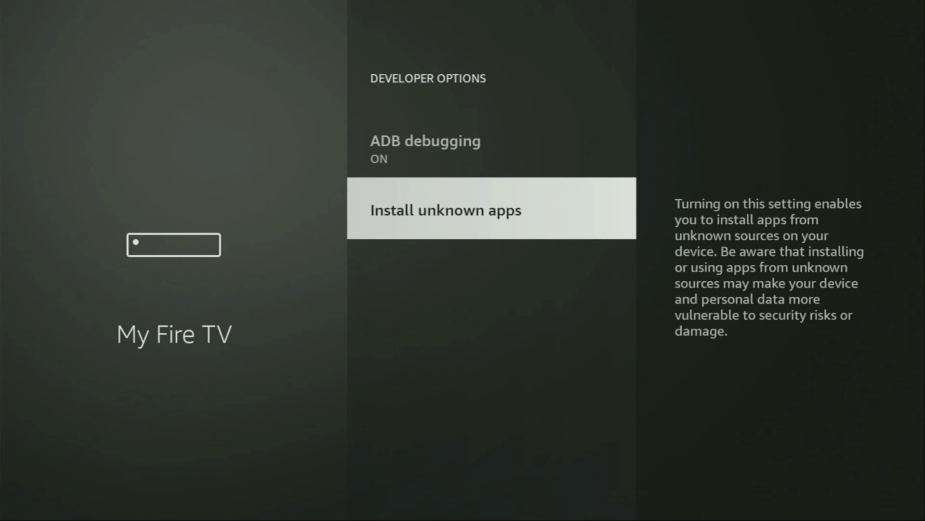
pyautogui.press('Return')
pyautogui.press('Down')
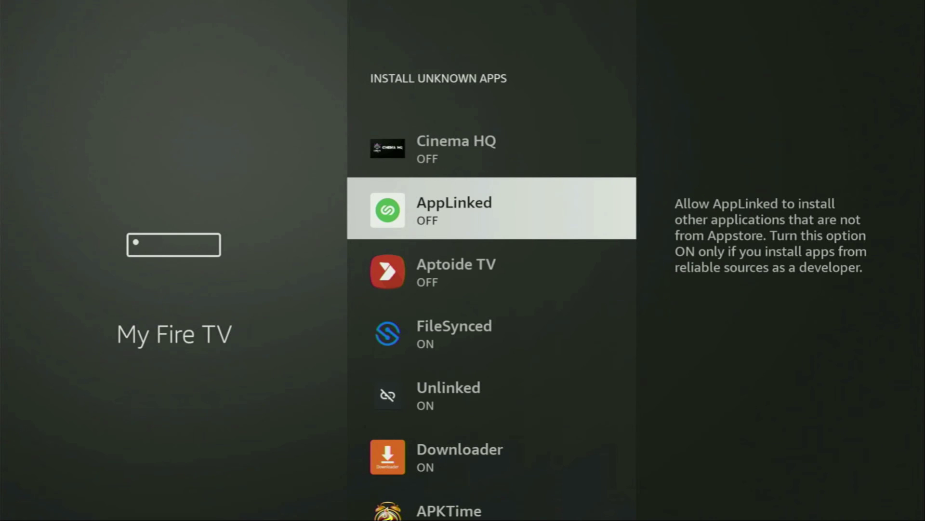
pyautogui.press('Return')
pyautogui.press('Home')
pyautogui.press('Right')
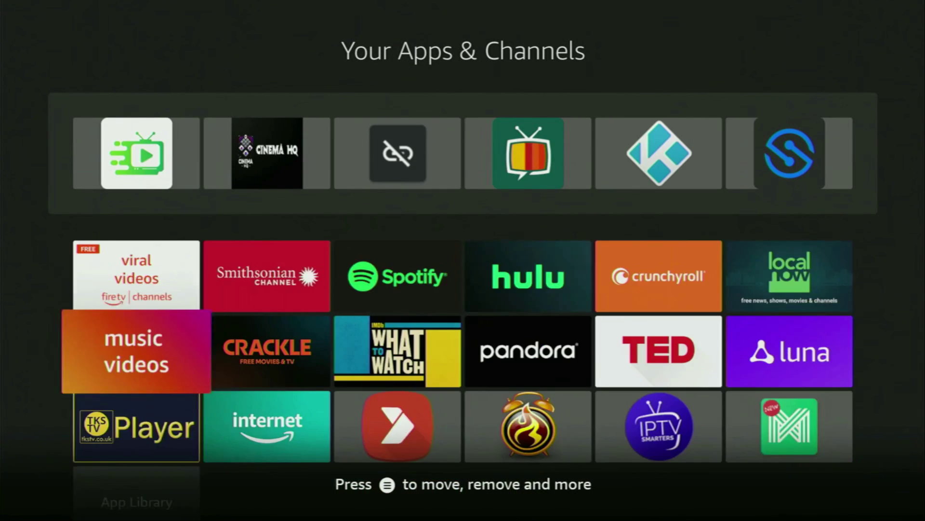
pyautogui.press('Down')
# - Move the green M app (AppLinked) to the front of Your Apps & Channels
pyautogui.press('Right')
pyautogui.press('Right')
pyautogui.press('Right')
pyautogui.press('Right')
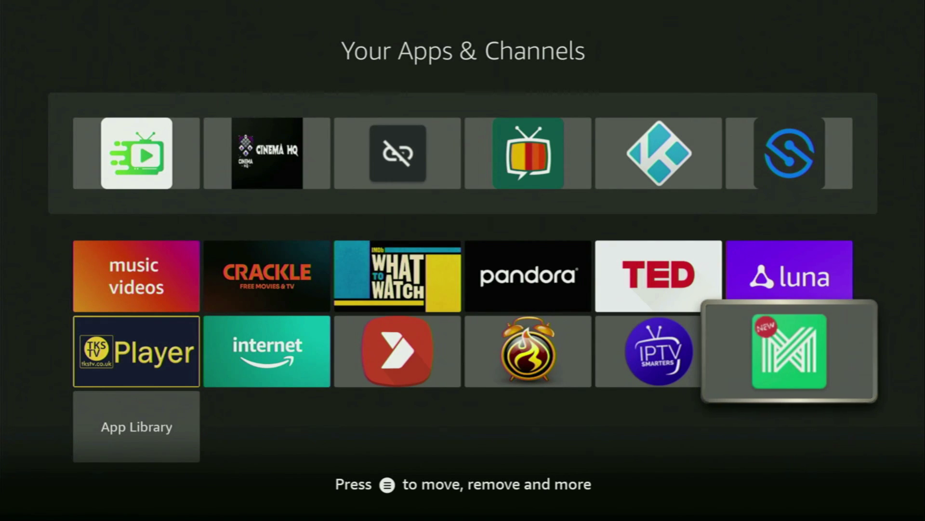
pyautogui.press('Menu')
pyautogui.press('Down')
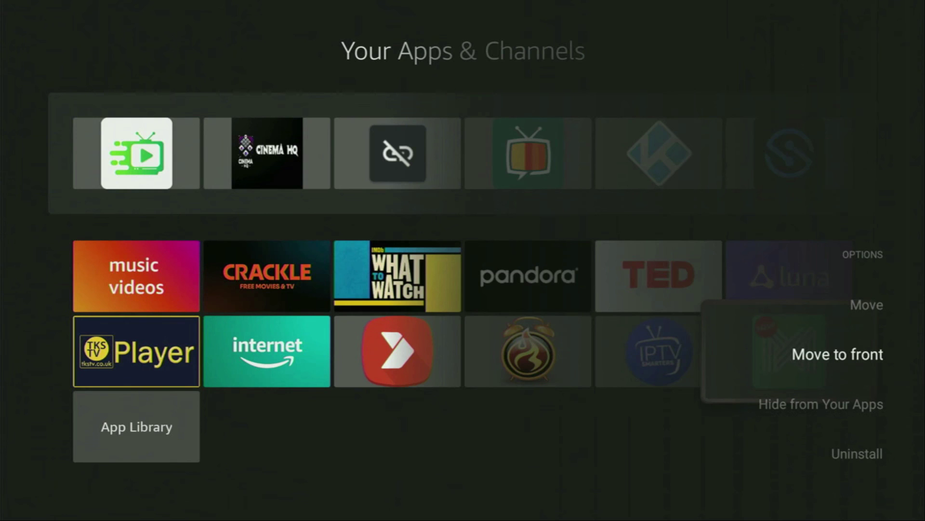
pyautogui.press('Return')
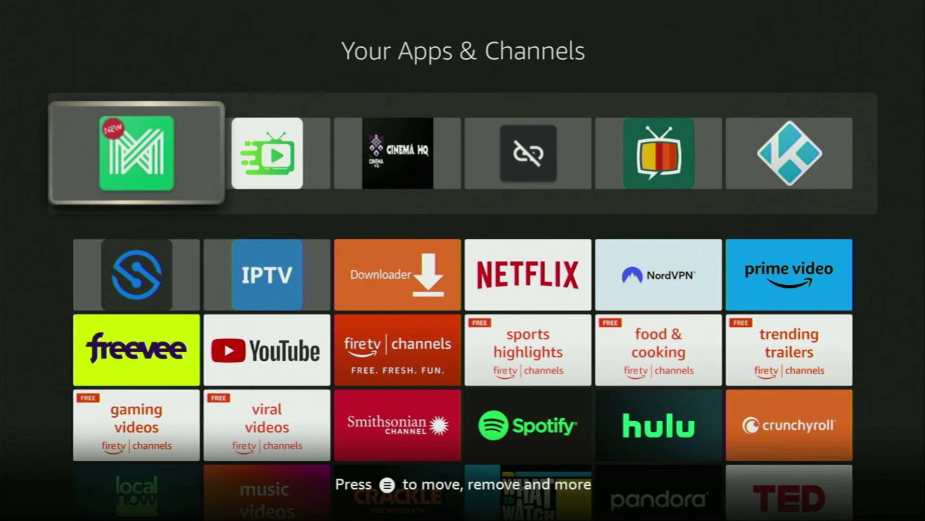
pyautogui.press('Down')
pyautogui.press('Right')
pyautogui.press('Right')
pyautogui.press('Right')
pyautogui.press('Right')
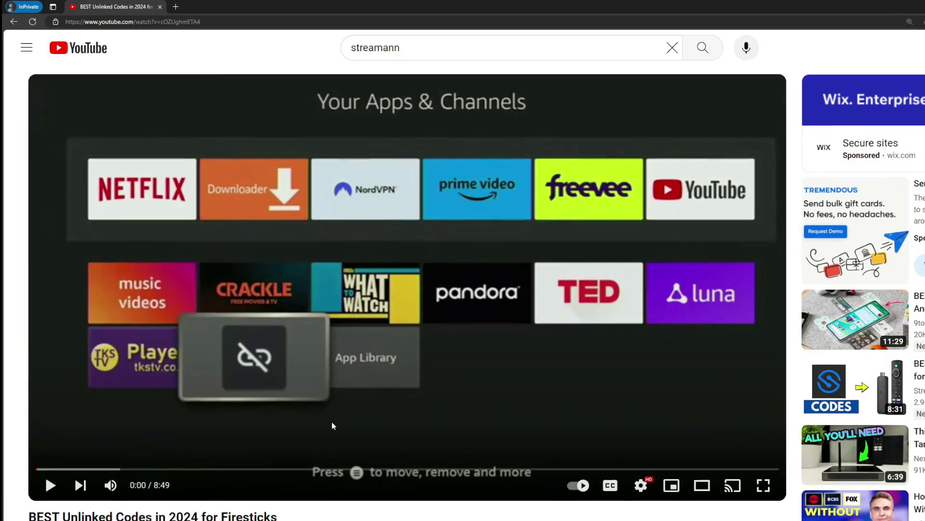
pyautogui.scroll(-5, 332, 421)
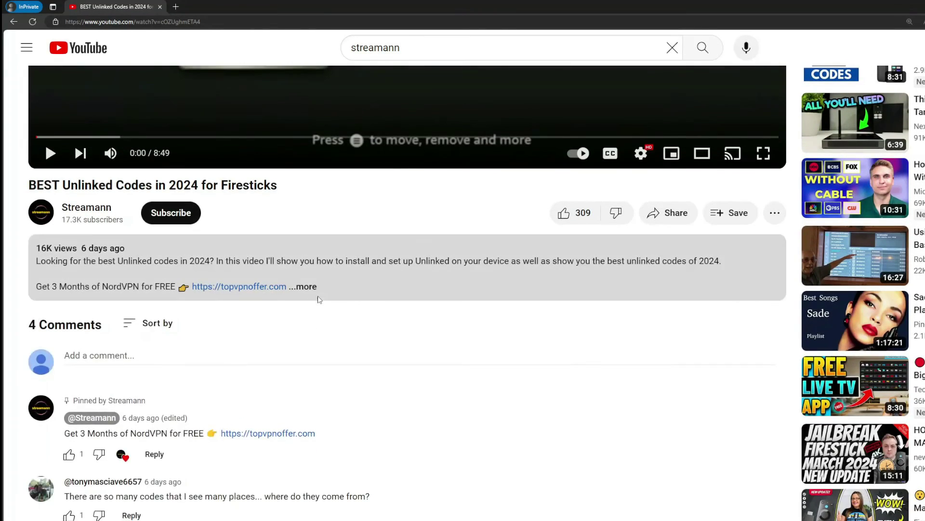
# - Expand the YouTube video's description with '...more'
pyautogui.click(318, 297)
pyautogui.scroll(-1, 226, 298)
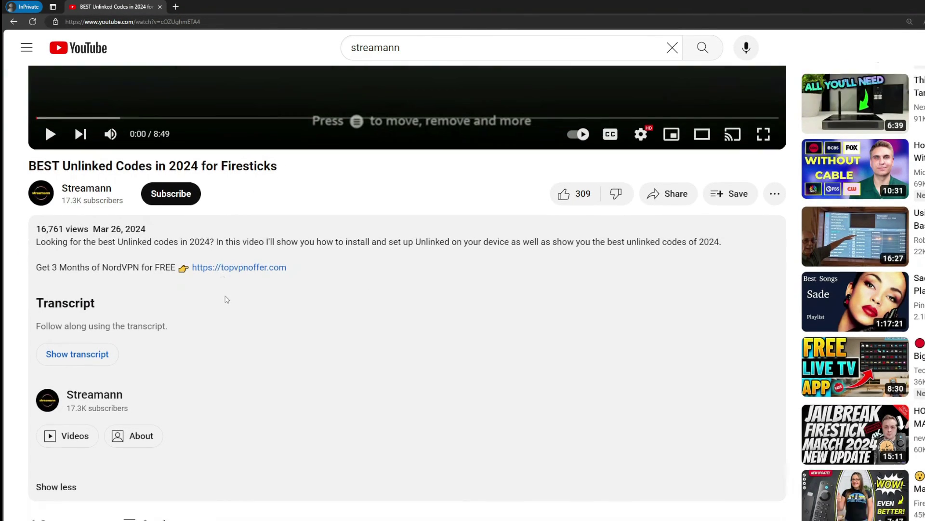
pyautogui.scroll(-4, 225, 299)
pyautogui.moveTo(319, 397); pyautogui.dragTo(221, 397)
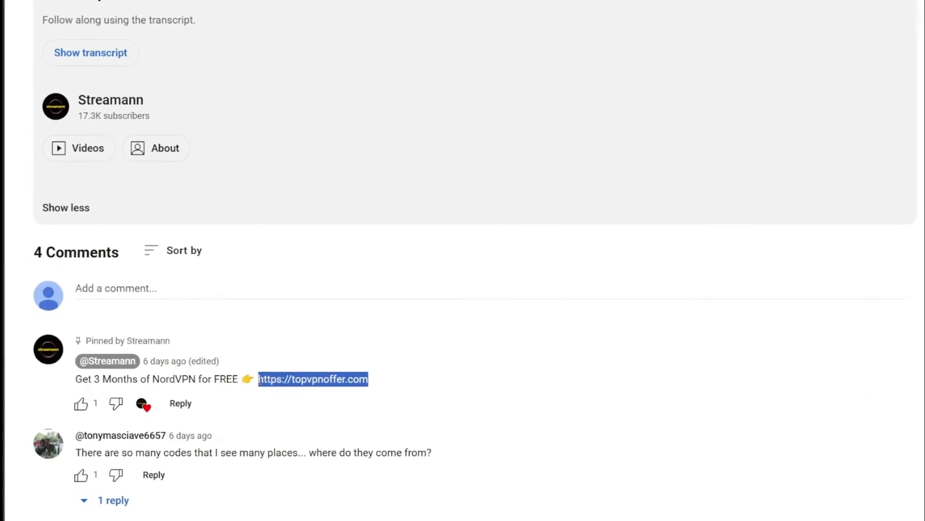